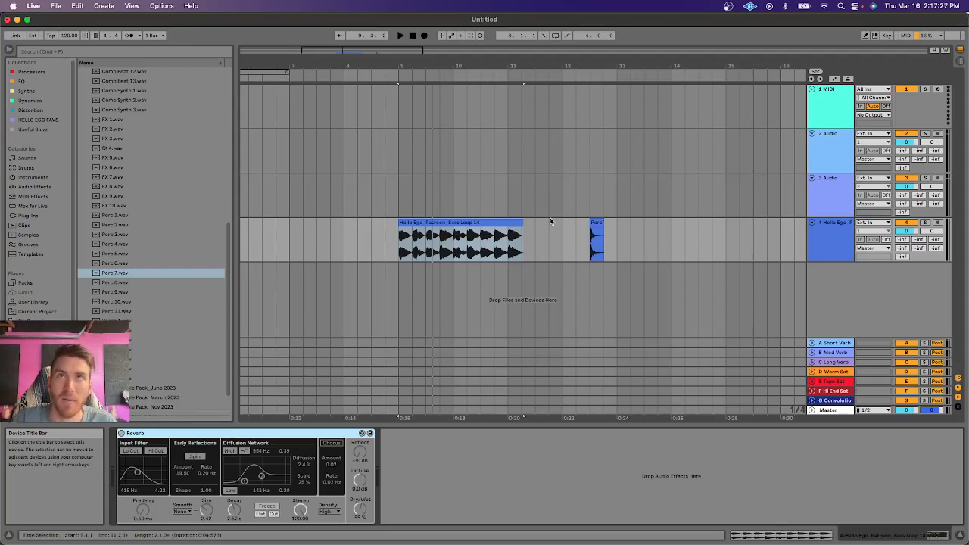
Step: Play the bass loop clip from its start to hear it without the Reverb
click(459, 220)
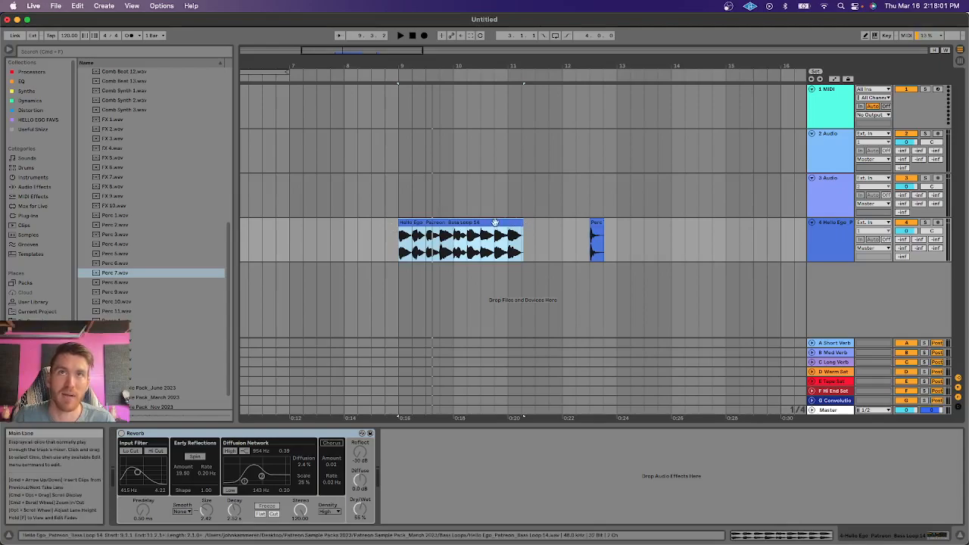
click(462, 228)
key(space)
click(448, 222)
key(space)
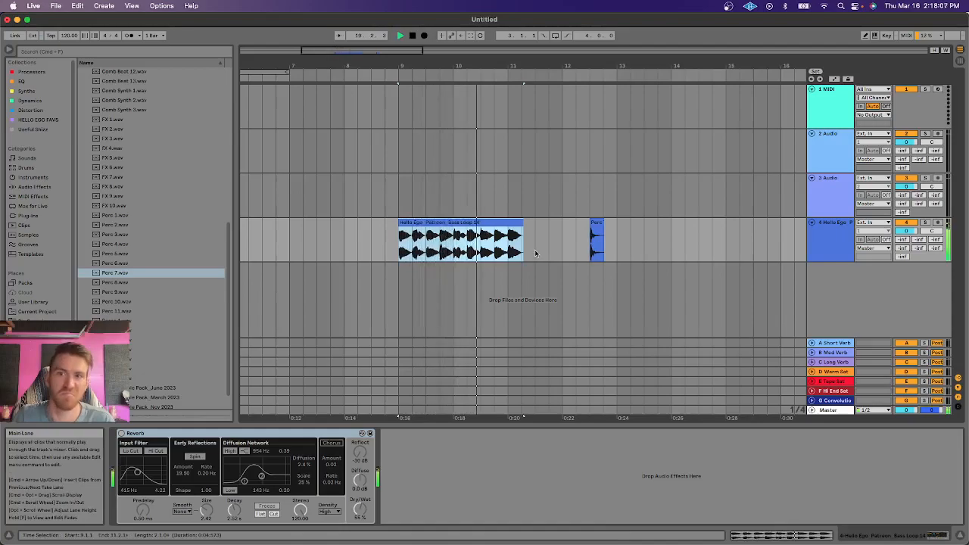
key(space)
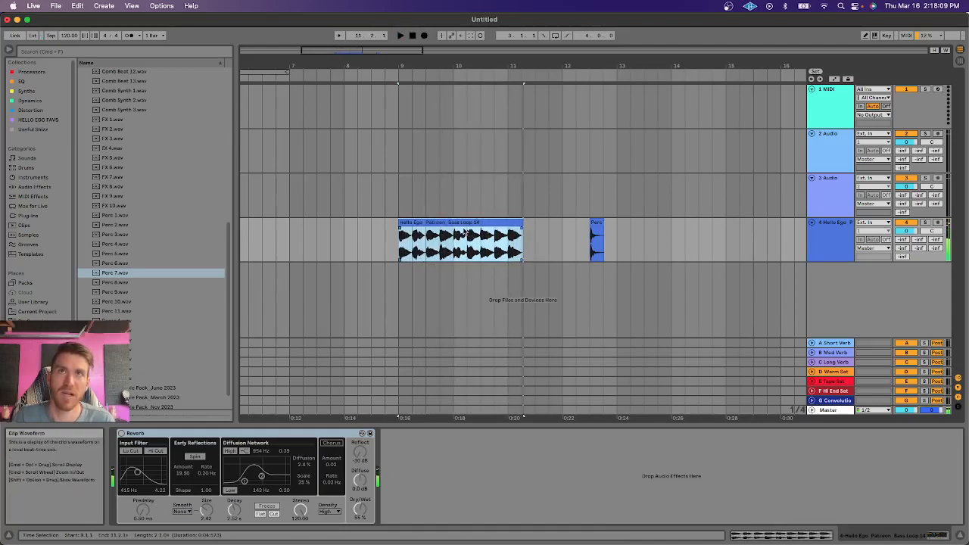
Step: Turn on the Reverb, raise its Dry/Wet to 71 %, and play the bass loop through it
click(122, 433)
drag(360, 509, 360, 504)
key(space)
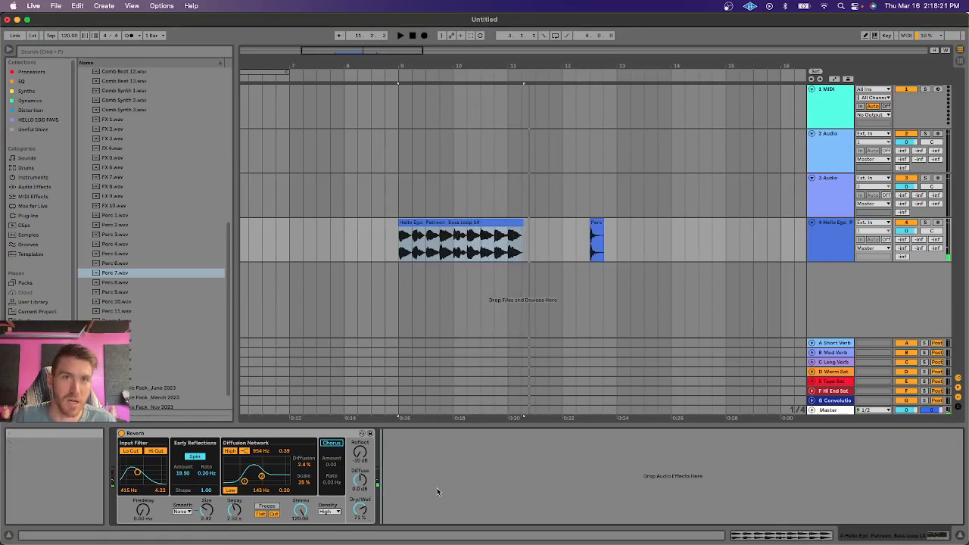
Step: Search the browser for Utility and insert the device before the Reverb on the bass loop track
click(293, 437)
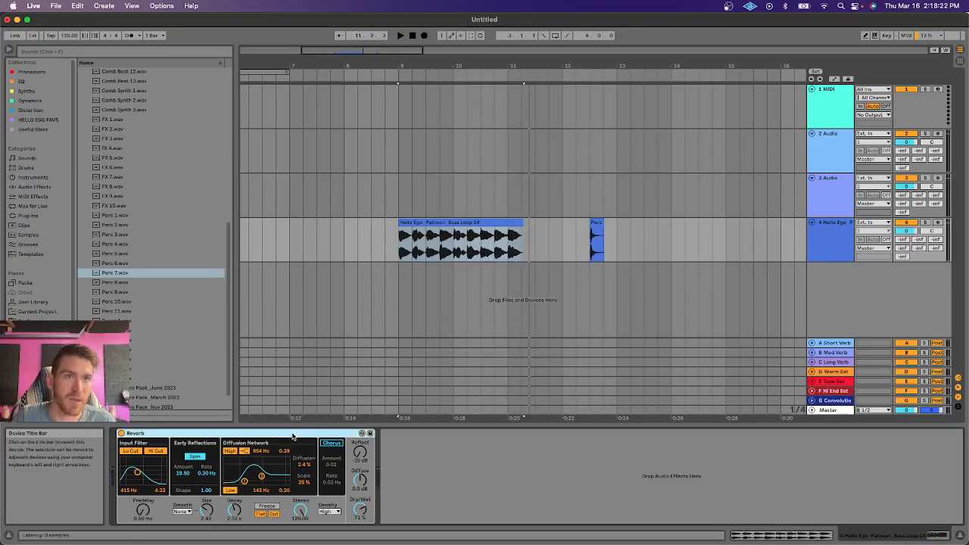
click(439, 460)
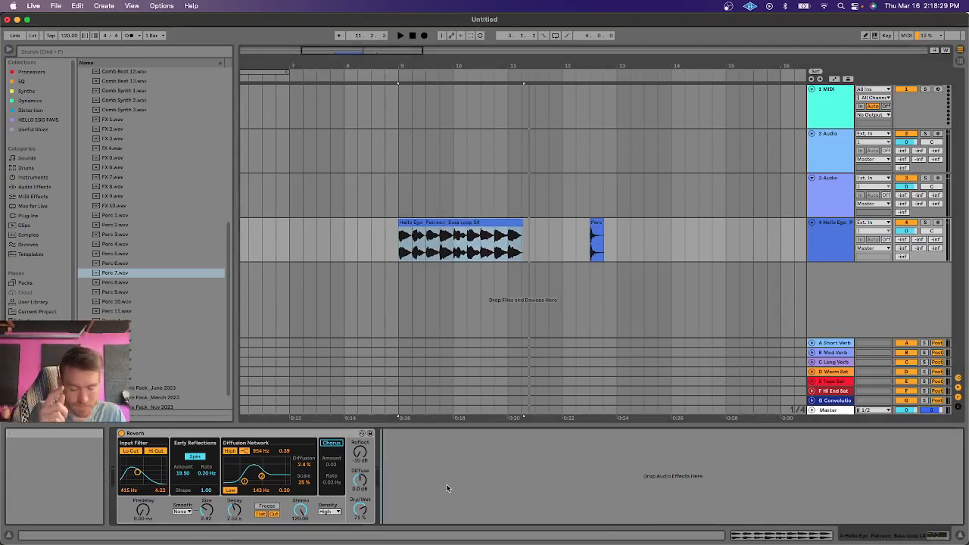
key(super+f)
text(util)
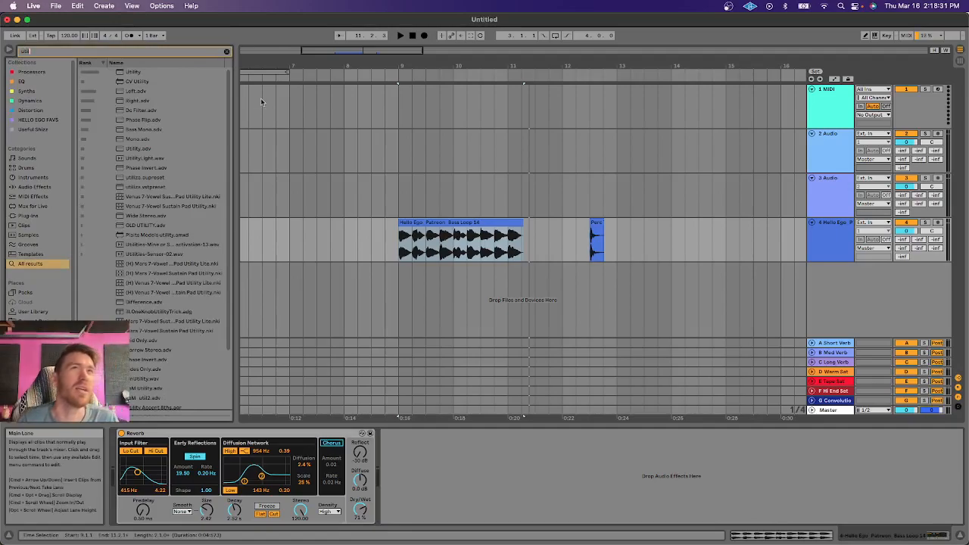
drag(133, 72, 123, 451)
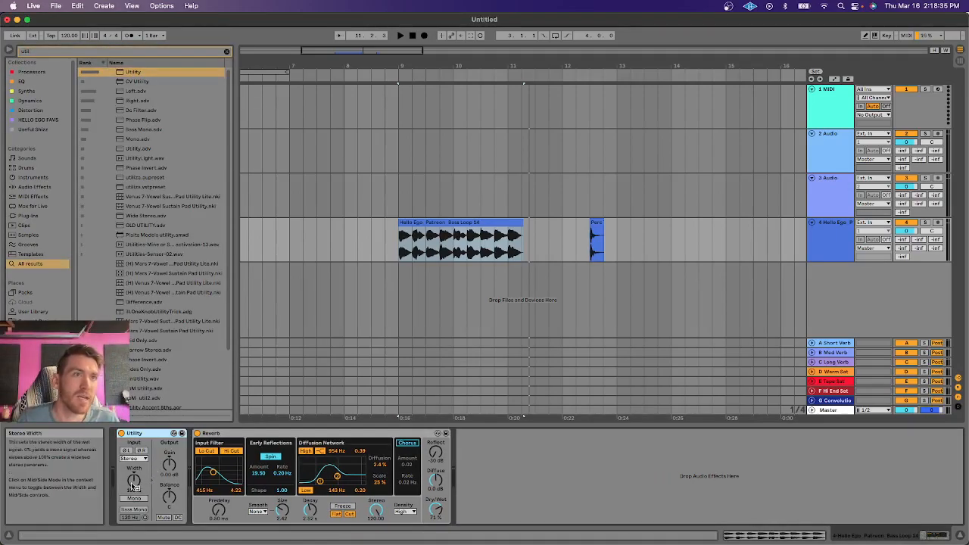
Step: Switch the Utility's Width control to Mid/Side mode and set it to 100S
right_click(134, 483)
click(150, 489)
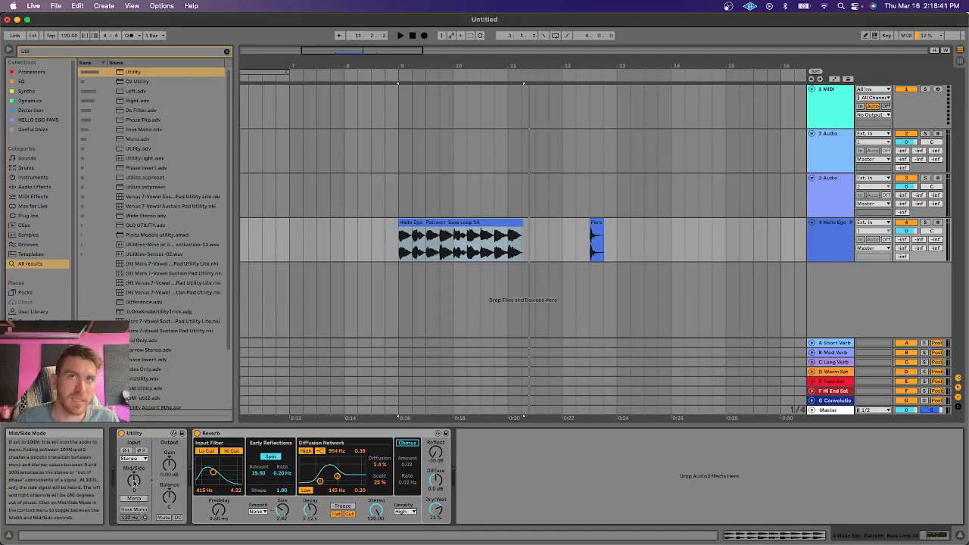
drag(134, 480, 134, 447)
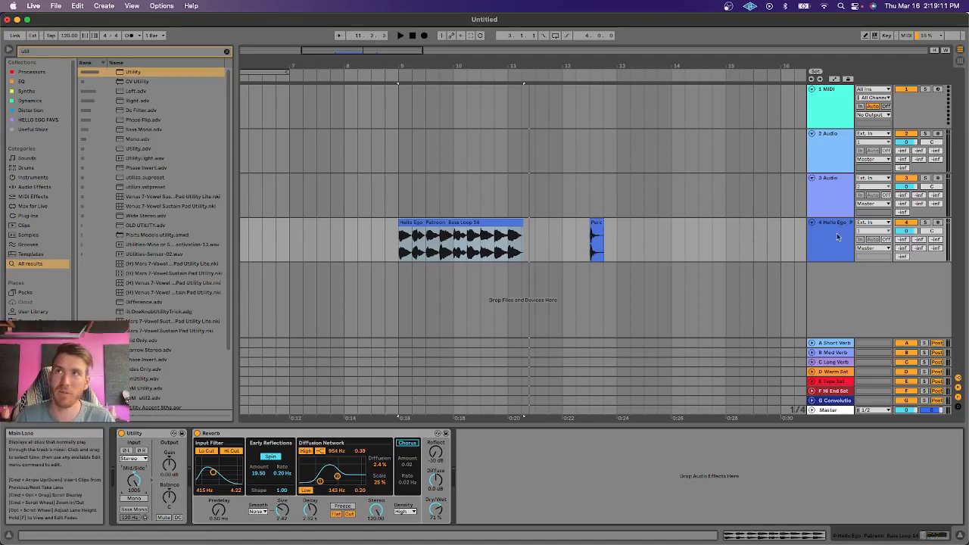
Step: Copy the bass loop clip to the same position on audio tracks 3 and 2
drag(478, 223, 473, 186)
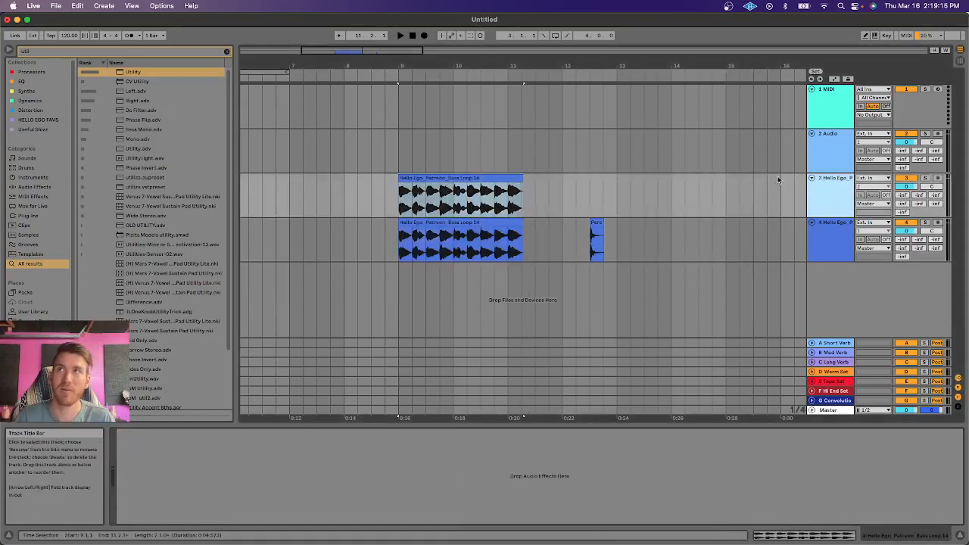
drag(486, 177, 485, 133)
Step: Rename track 2 as mono and track 3 as stereo
click(840, 153)
key(super+r)
text(m)
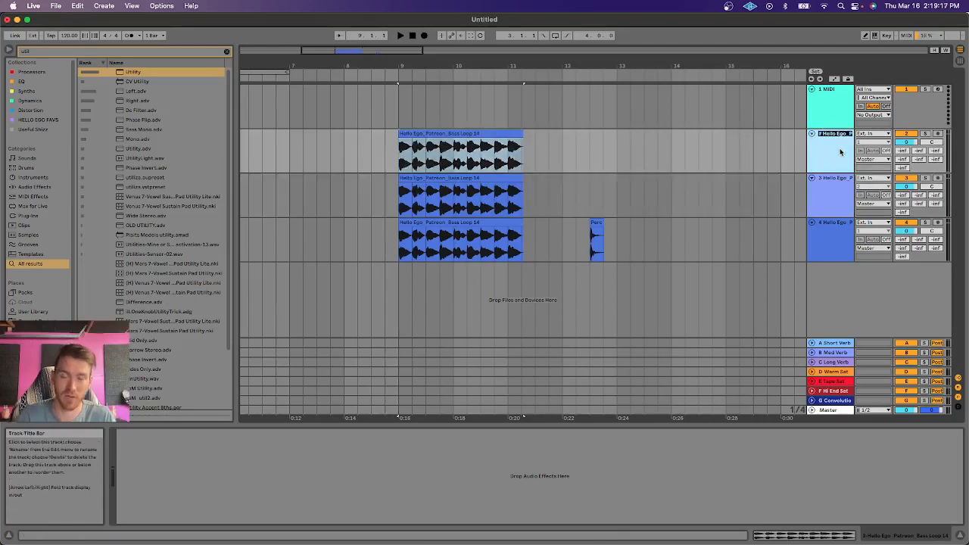
text(ono)
click(835, 186)
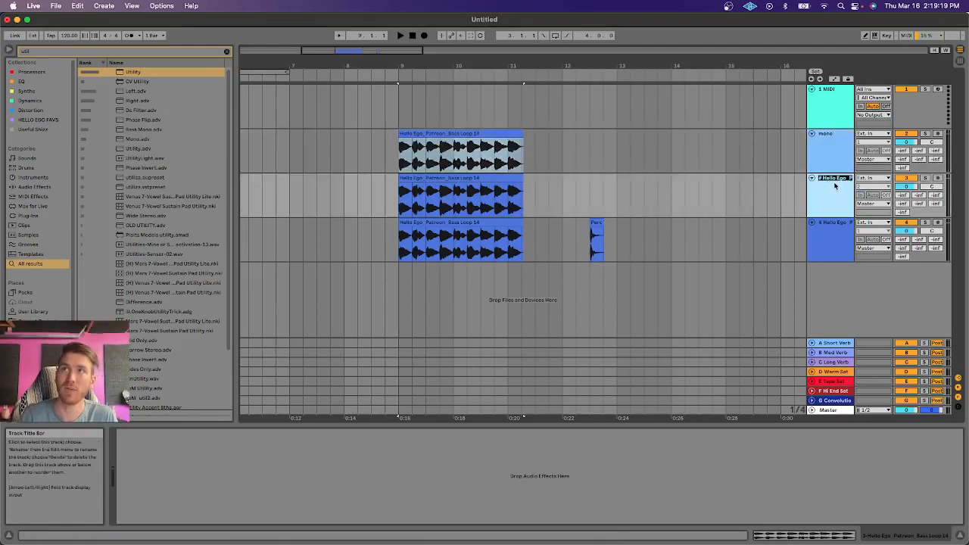
key(super+r)
text(stereo)
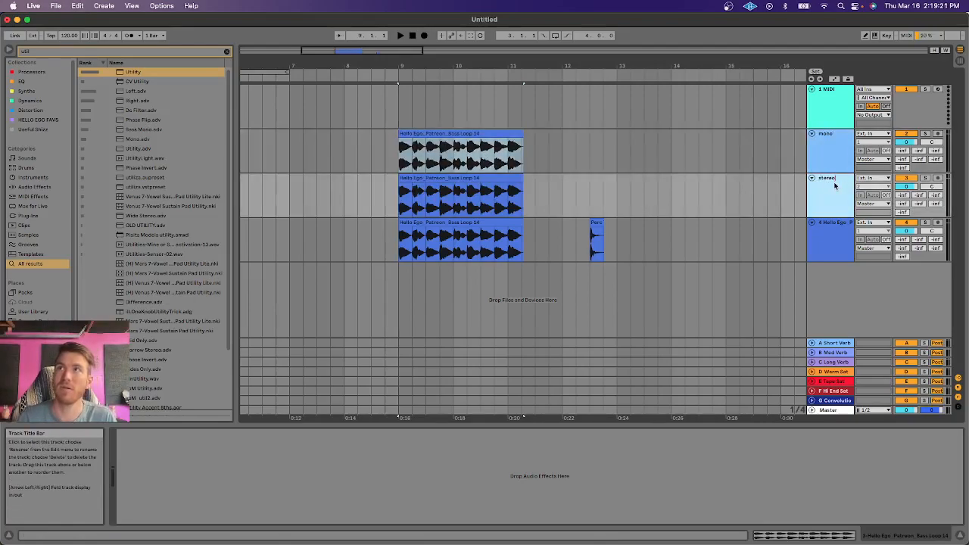
Step: Add a Utility in Mid/Side mode to the mono track and copy it to the stereo track, set to 100S
click(818, 138)
double_click(134, 72)
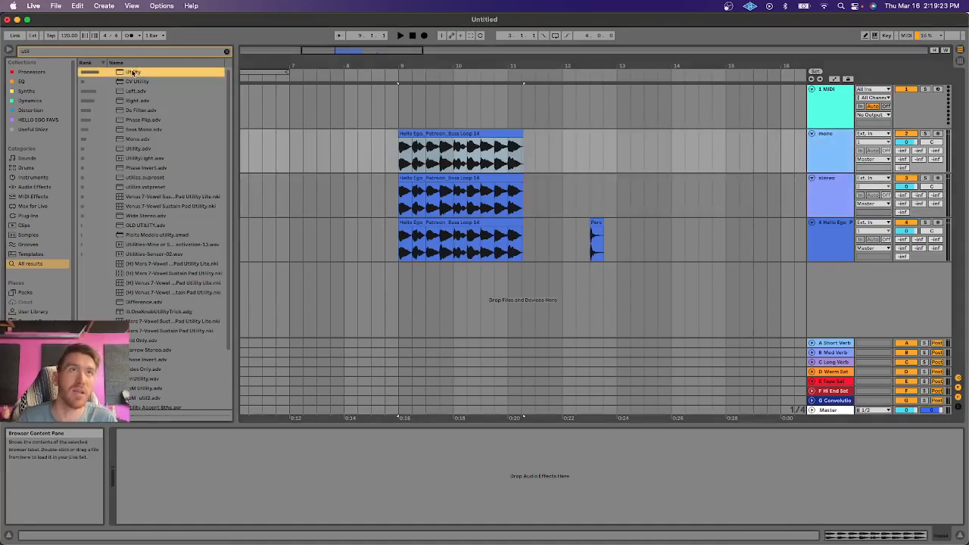
right_click(141, 483)
key(Escape)
right_click(141, 483)
click(156, 487)
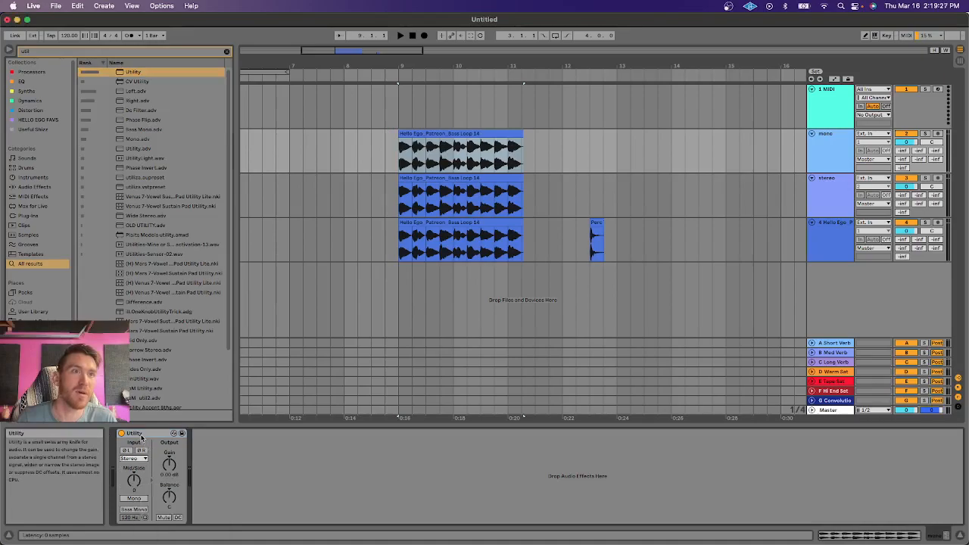
click(151, 433)
click(496, 187)
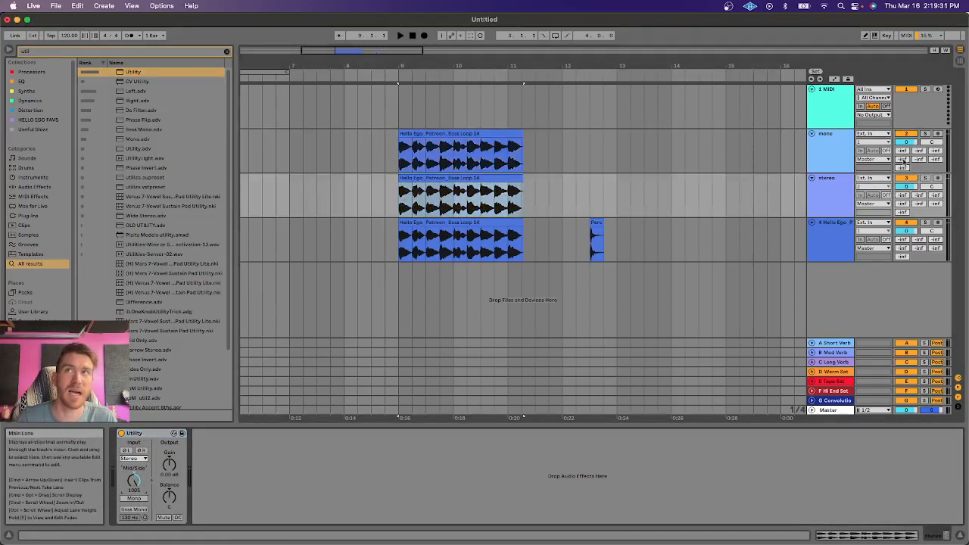
Step: Rename the stereo track as side and the mono track as mid, and set the mid track's Utility to 100M
click(838, 195)
key(super+r)
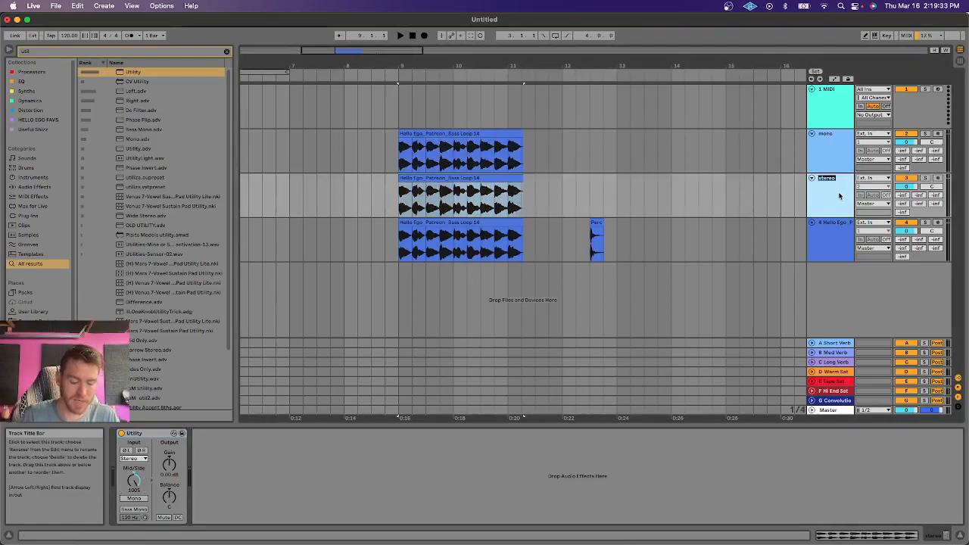
text(si)
click(833, 149)
key(super+r)
text(mid)
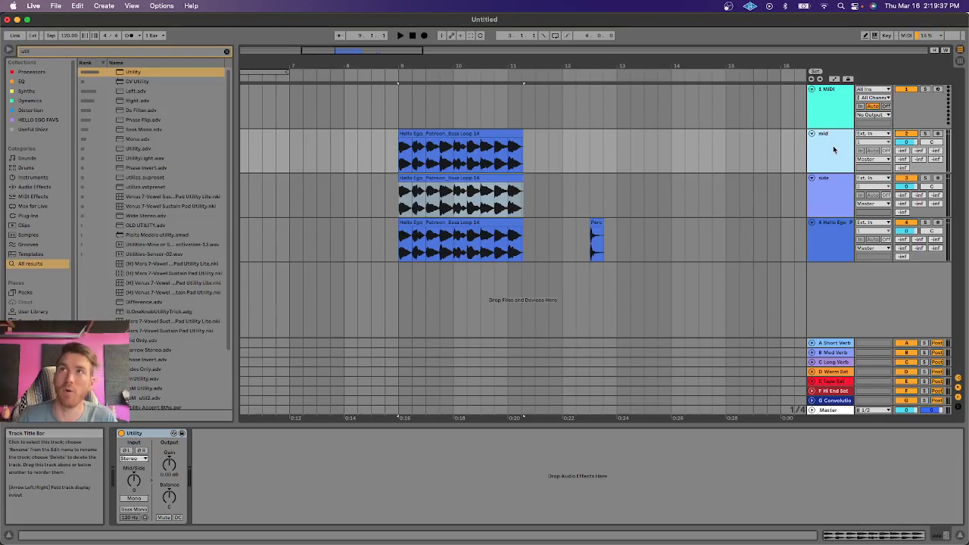
key(Return)
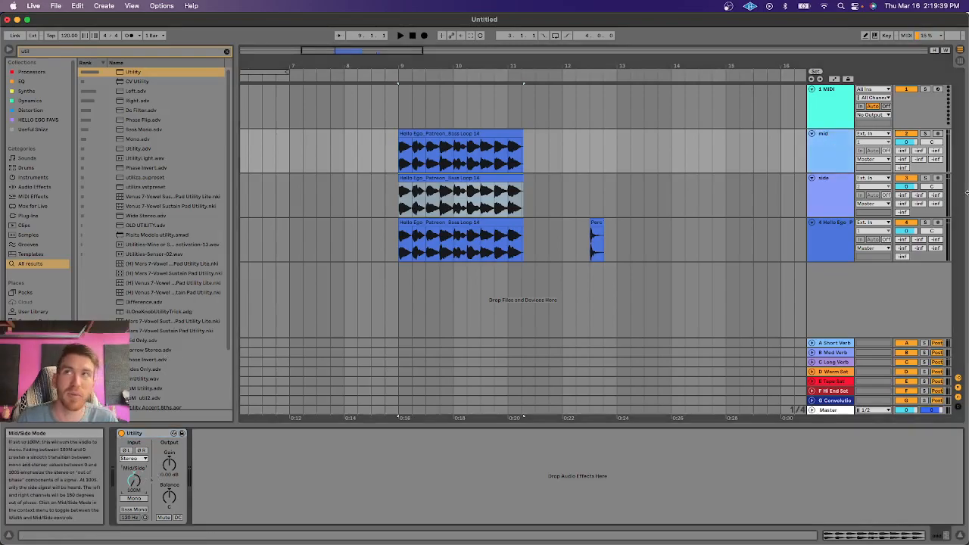
Step: Freeze and flatten the mid and side tracks together
click(827, 215)
key(super+alt+shift+f)
key(super+shift+f)
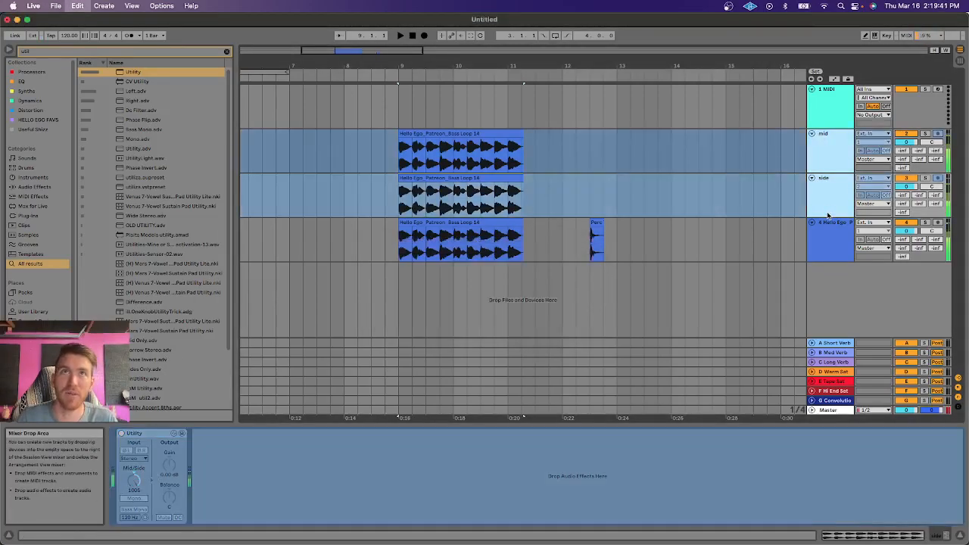
Step: Enlarge the mid track and compare its left and right channel waveforms at single-cycle level
drag(409, 66, 410, 166)
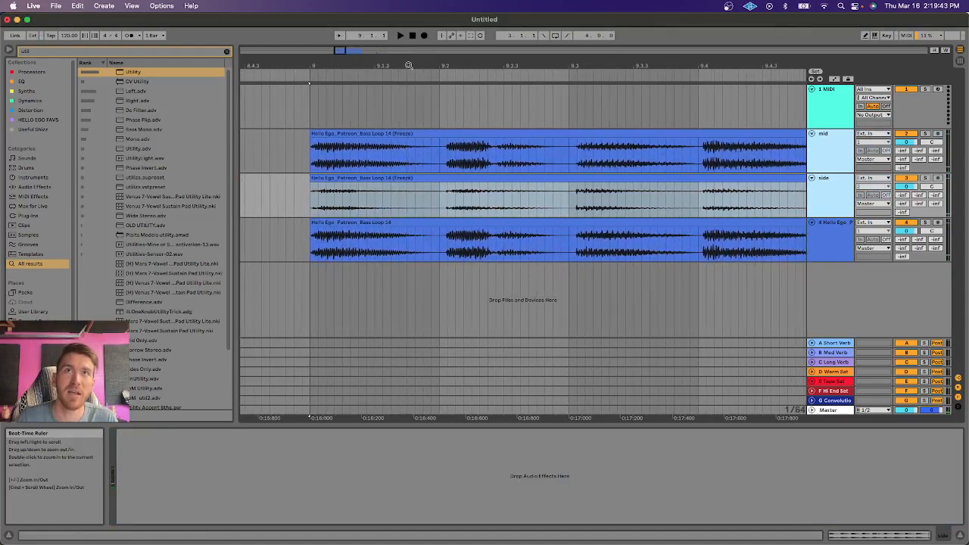
click(841, 172)
drag(835, 170, 836, 335)
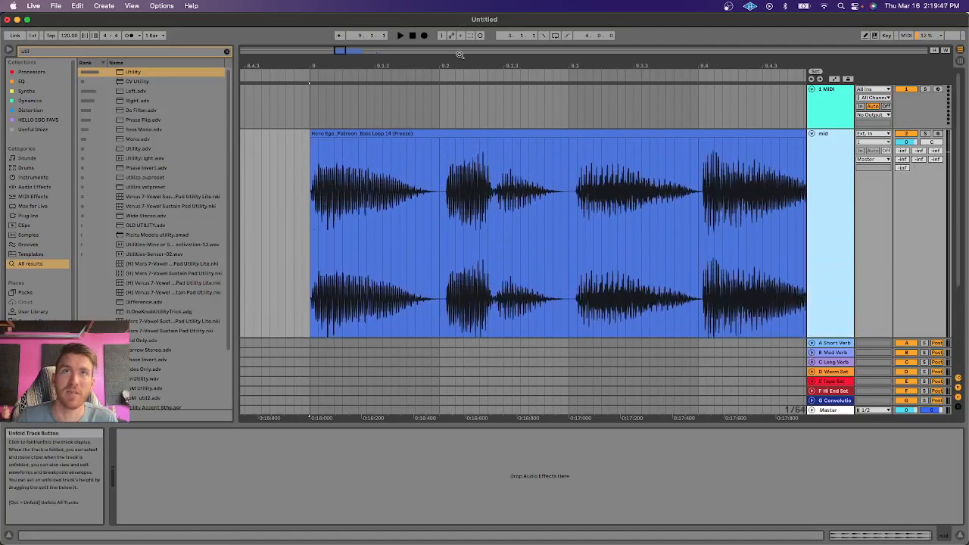
mouse_move(470, 66)
mouse_down()
mouse_move(468, 178)
mouse_move(437, 356)
mouse_up()
click(468, 115)
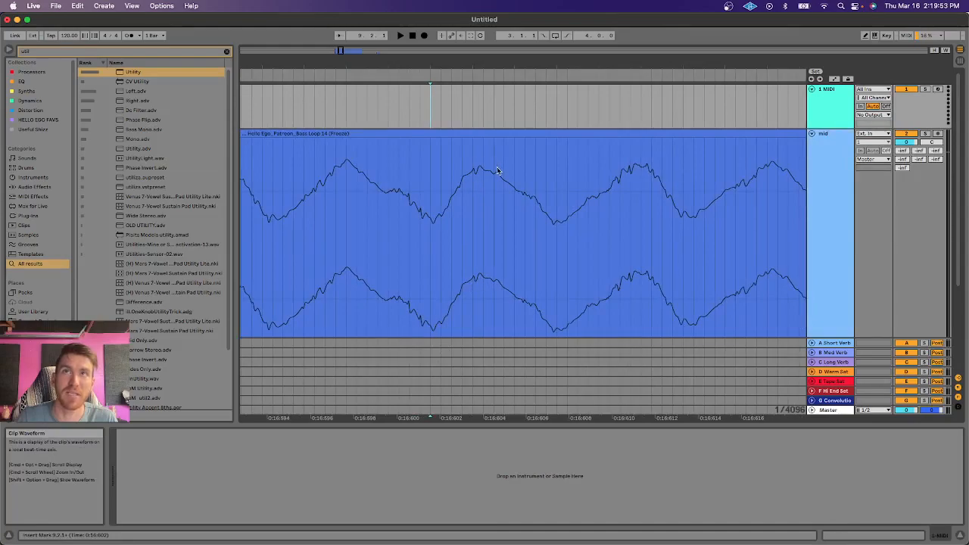
Step: Enlarge the side track and compare its left and right channel waveforms up close
scroll(564, 252, down, 5)
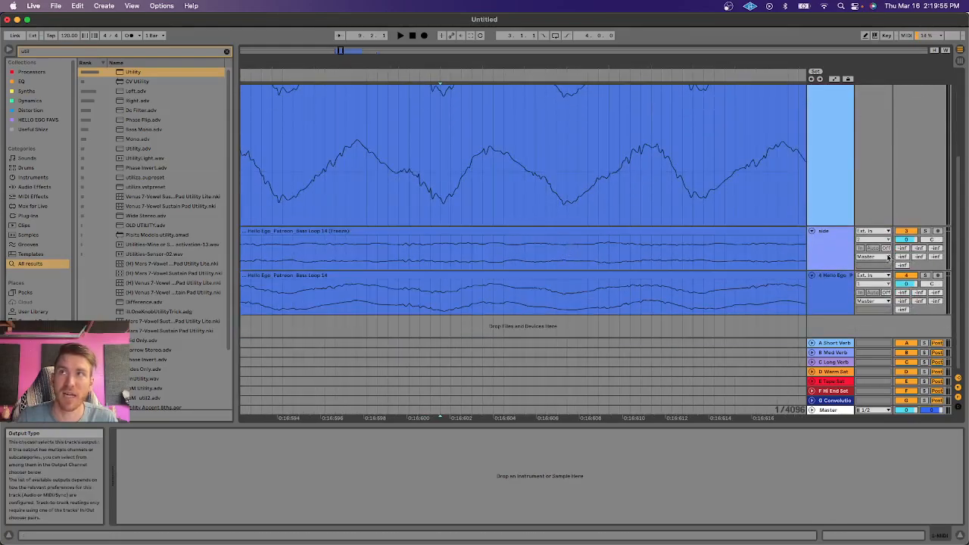
drag(831, 270, 831, 335)
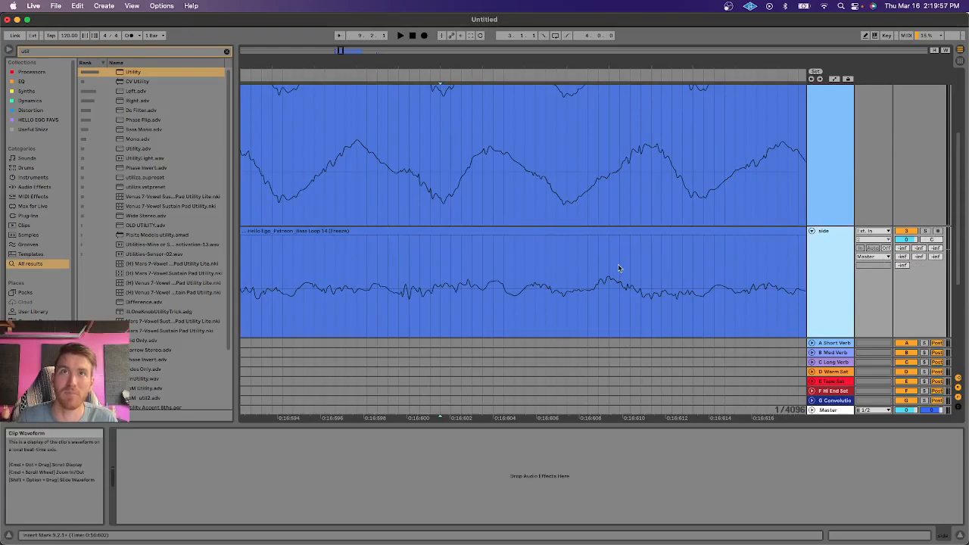
scroll(617, 267, down, 3)
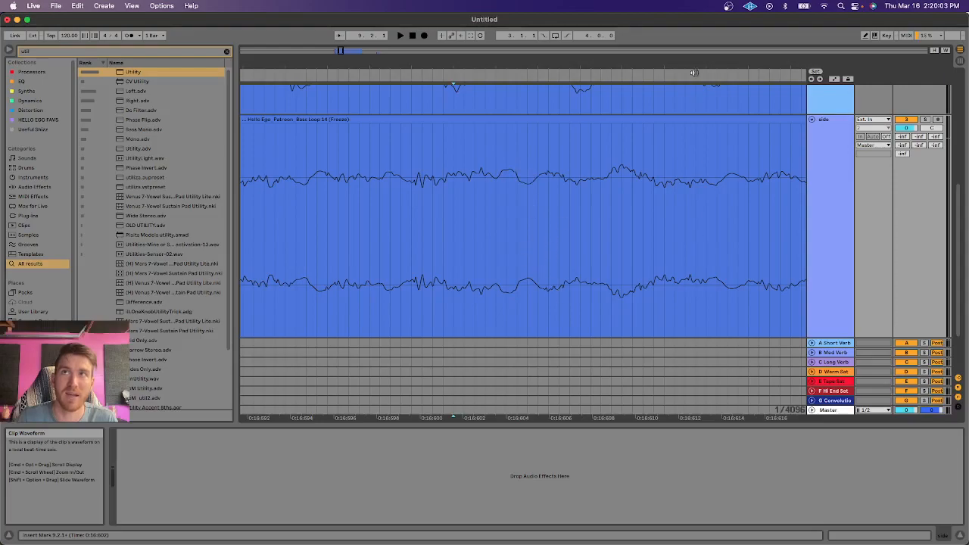
drag(690, 66, 683, 69)
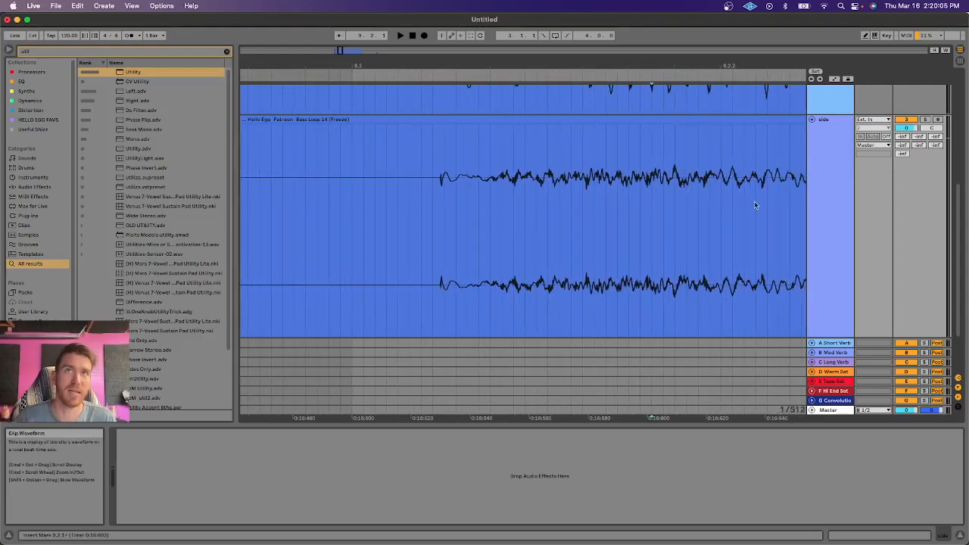
Step: Delete the mid and side tracks, keeping the original bass loop track
click(842, 227)
scroll(842, 228, up, 5)
shift+click(822, 237)
key(Delete)
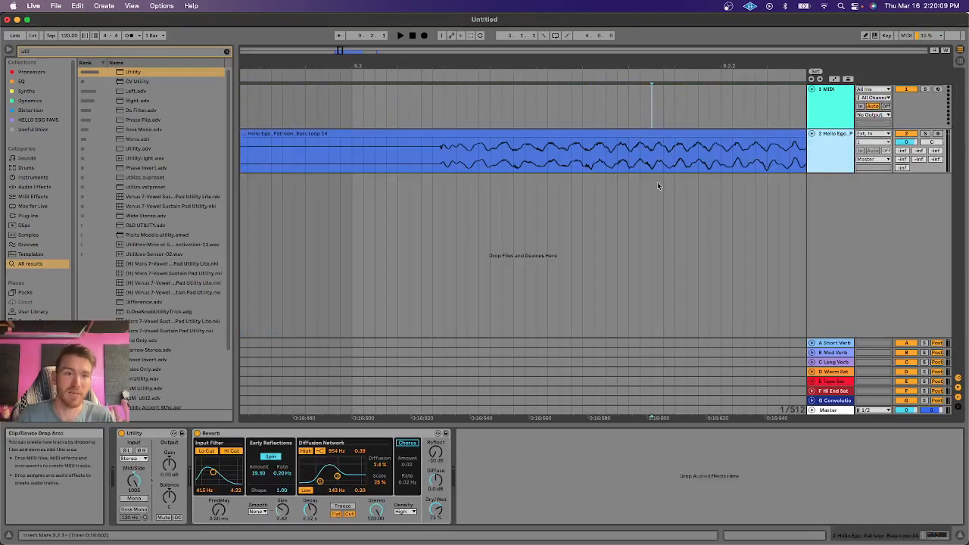
Step: Switch the bass loop track's Utility to Width mode and back to Mid/Side, and adjust its Mid/Side balance
drag(598, 66, 573, 44)
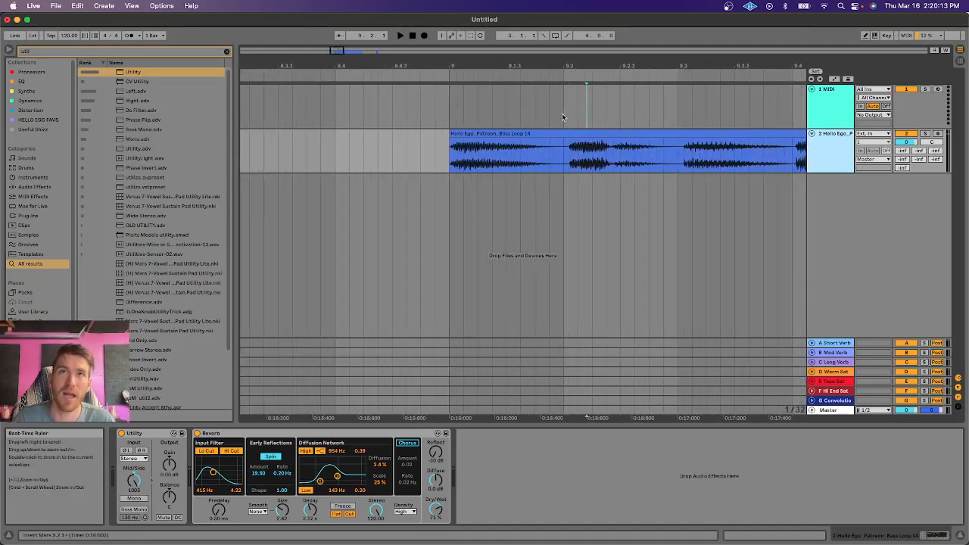
right_click(136, 480)
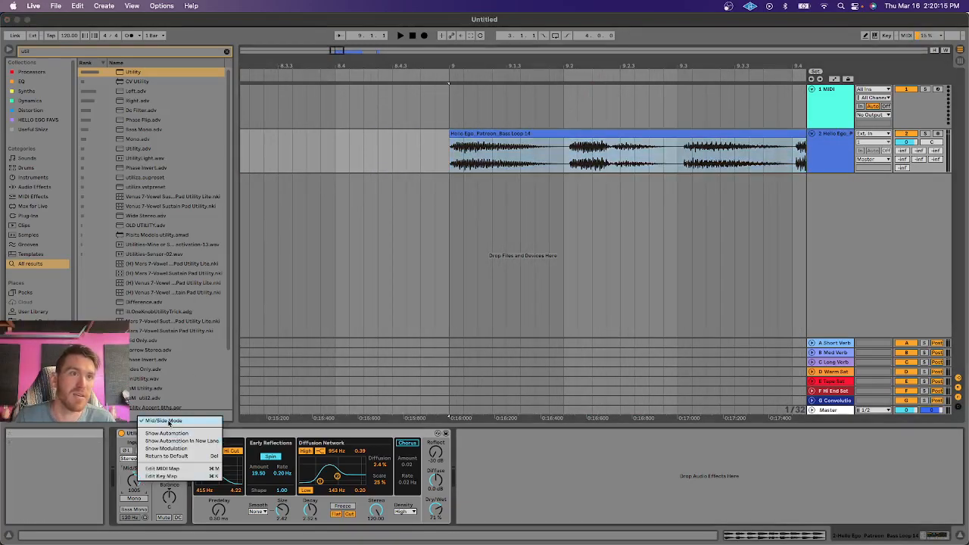
click(164, 421)
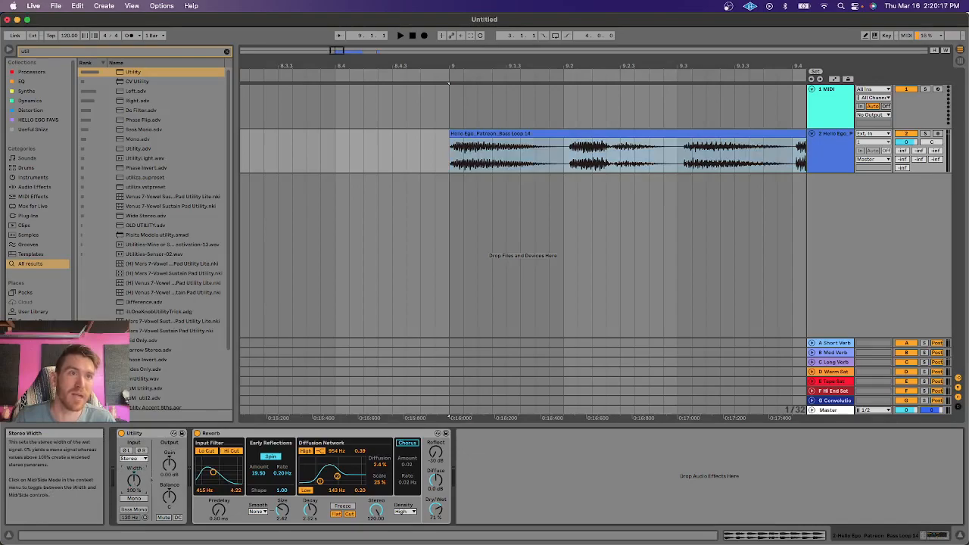
right_click(133, 480)
click(159, 528)
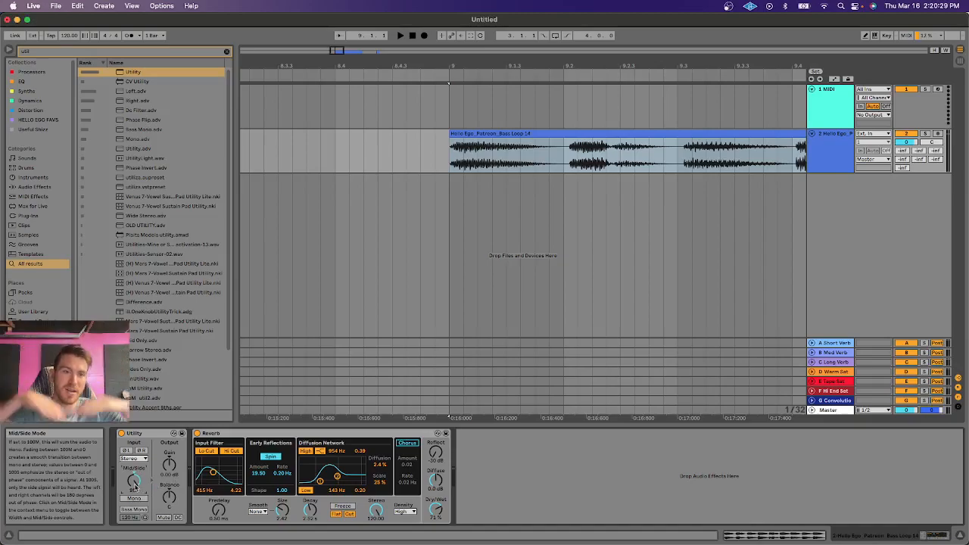
drag(136, 486, 135, 489)
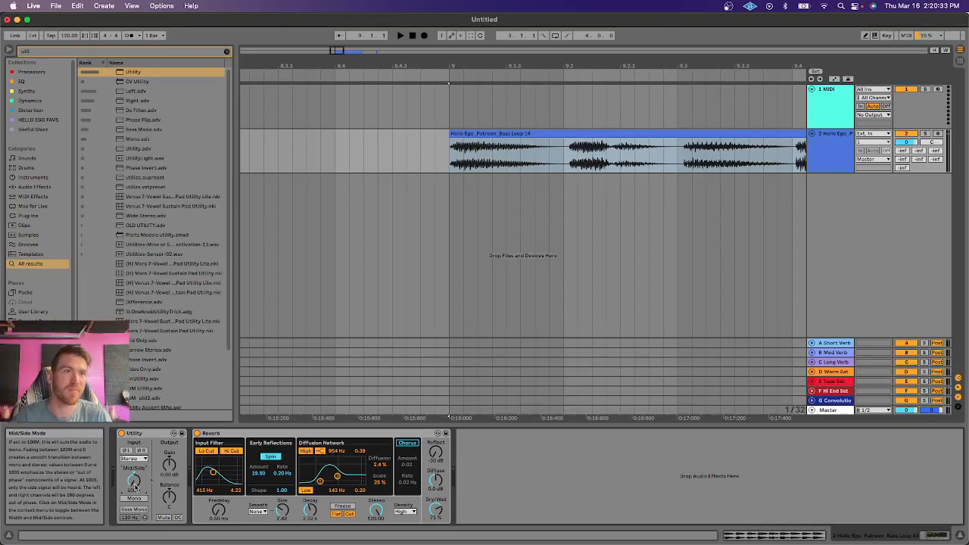
drag(567, 70, 566, 64)
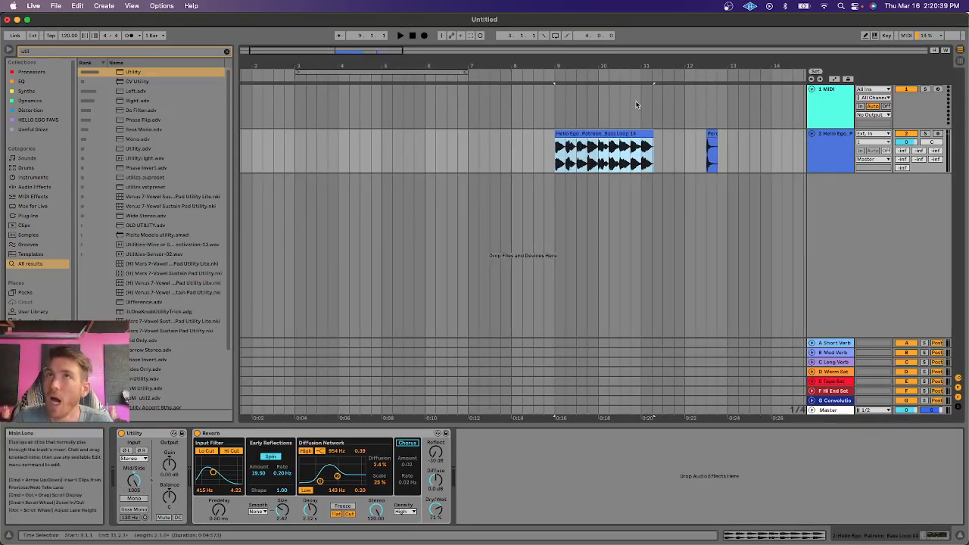
Step: Set the bass loop track's Utility Mid/Side to 100M and play the loop
drag(588, 56, 581, 2)
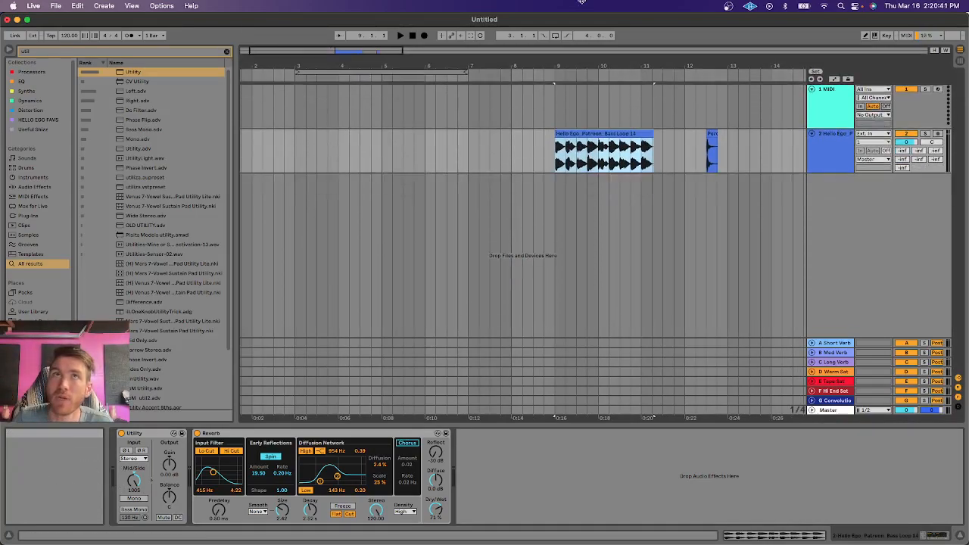
drag(586, 66, 586, 84)
drag(588, 156, 487, 159)
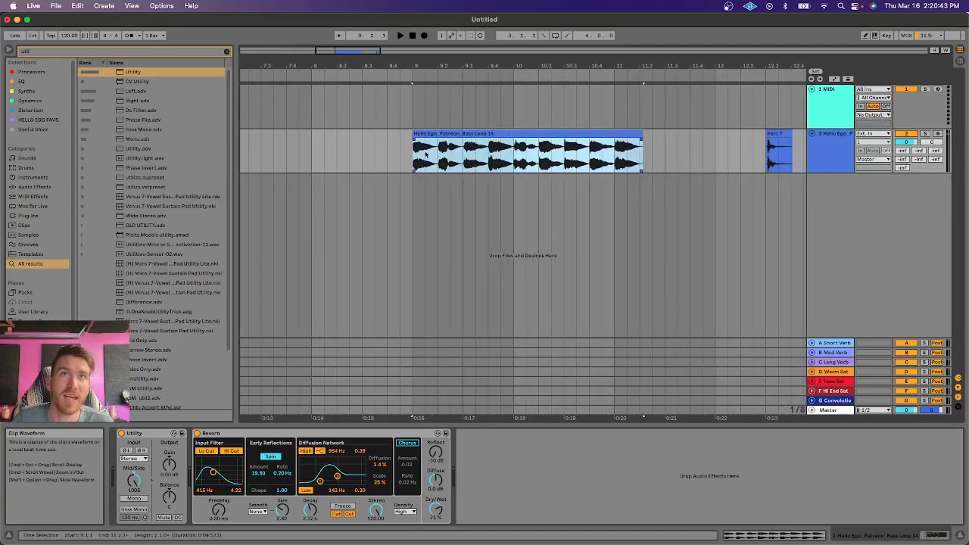
drag(131, 484, 133, 534)
click(481, 131)
key(space)
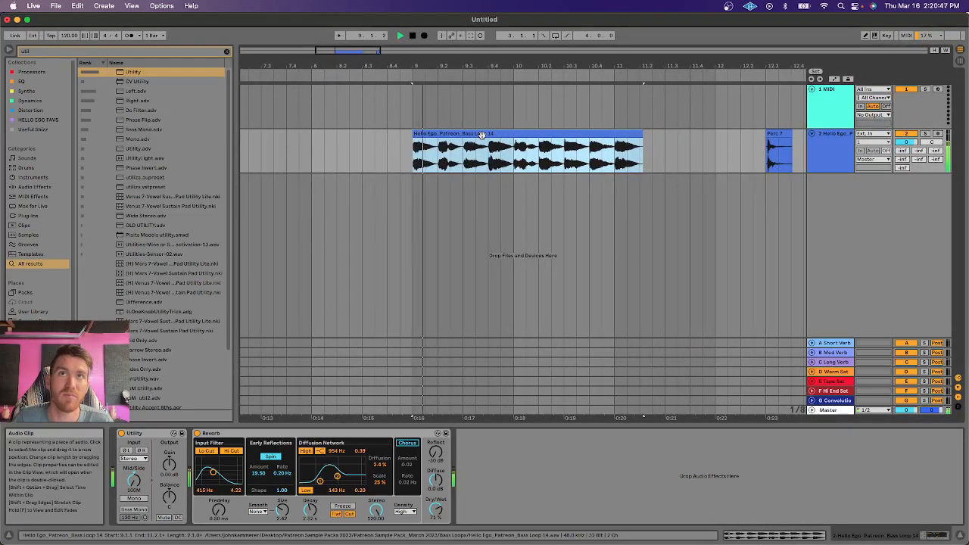
Step: Compare the loop with Reverb bypassed and active, and raise the Reverb's Dry/Wet to 100 %
click(197, 434)
key(space)
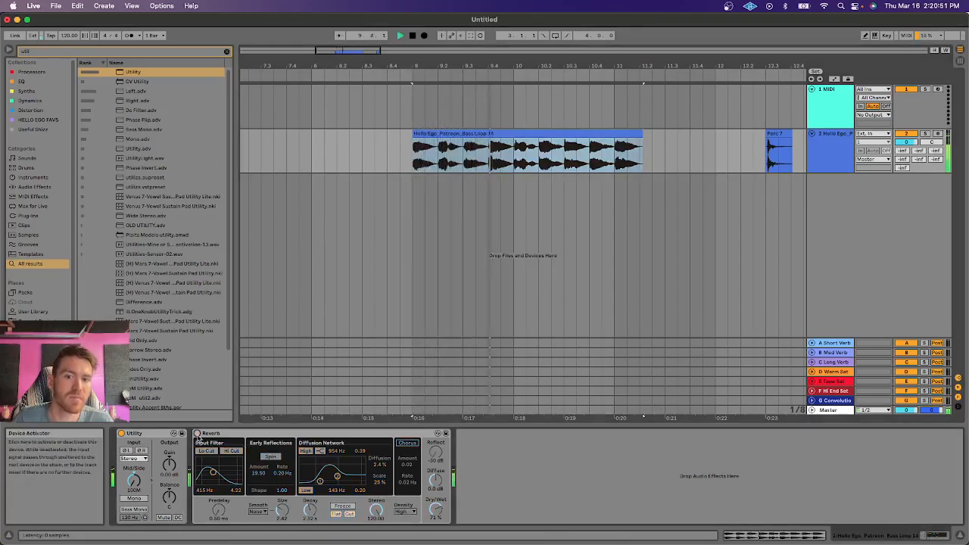
click(197, 433)
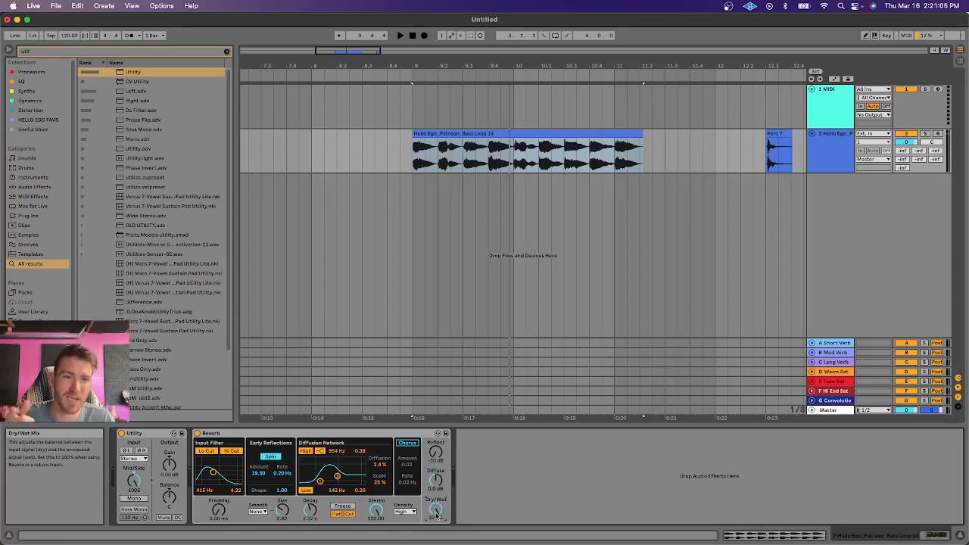
key(space)
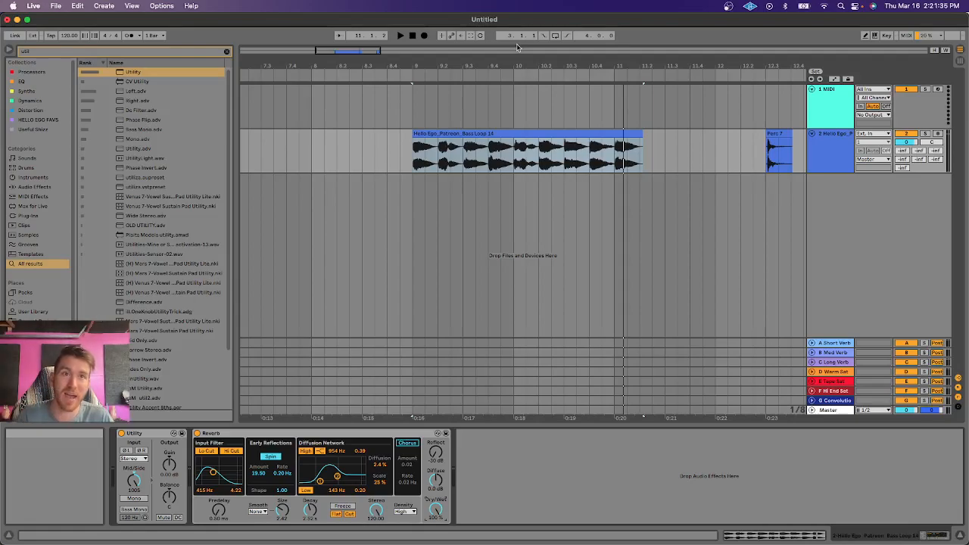
Step: Audition the Perc 7 clip with the Utility's Mid/Side set to 100M
scroll(586, 185, right, 5)
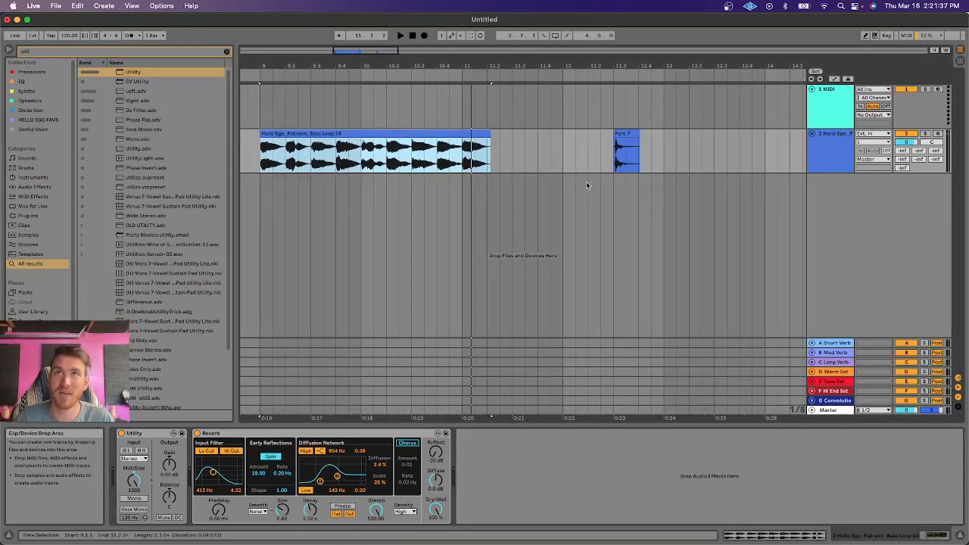
click(650, 135)
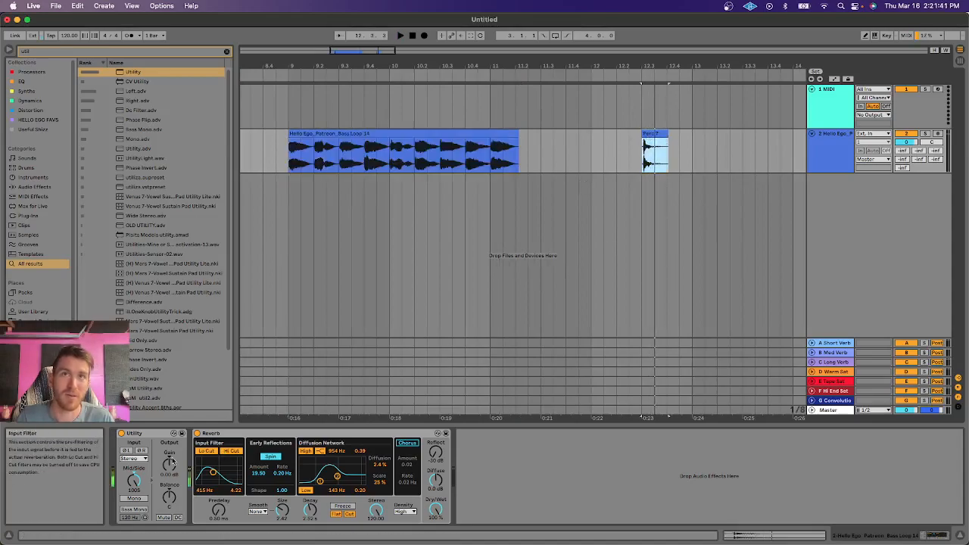
click(130, 433)
drag(138, 482, 139, 530)
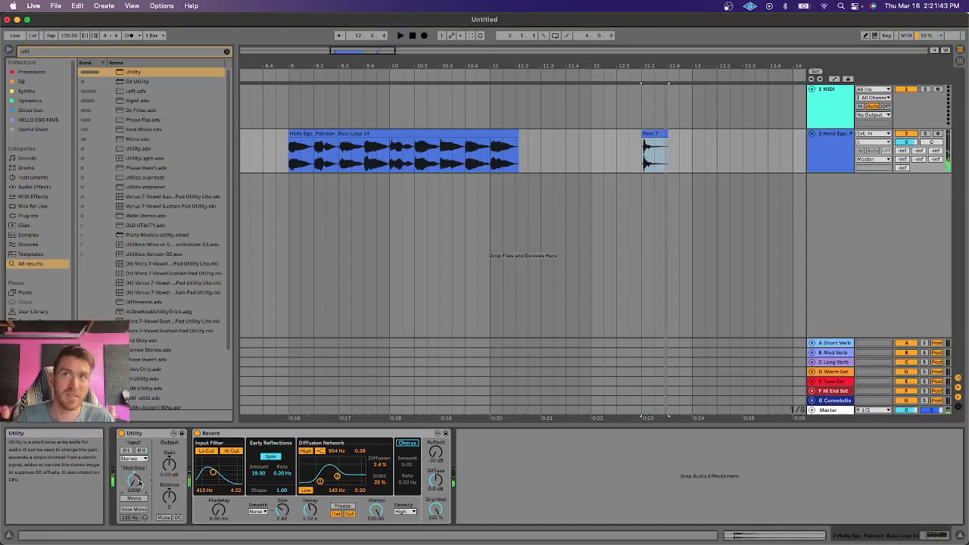
key(space)
key(space)
key(space)
key(space)
Step: Audition the Perc 7 clip with the Utility turned toward the side signal, and reset Mid/Side to 0
drag(134, 481, 134, 435)
key(space)
key(space)
double_click(134, 482)
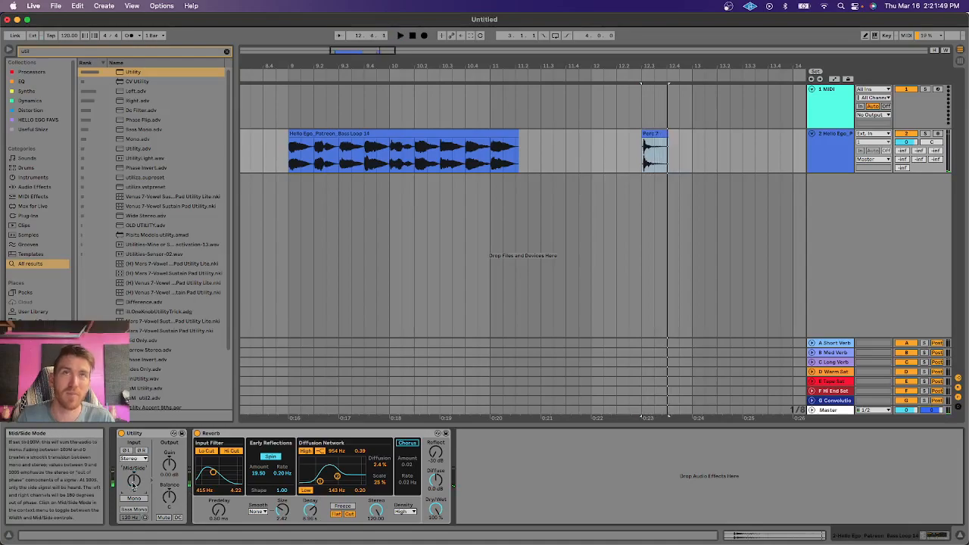
Step: Move the Perc 7 clip onto a new audio track below the bass loop
key(super+a)
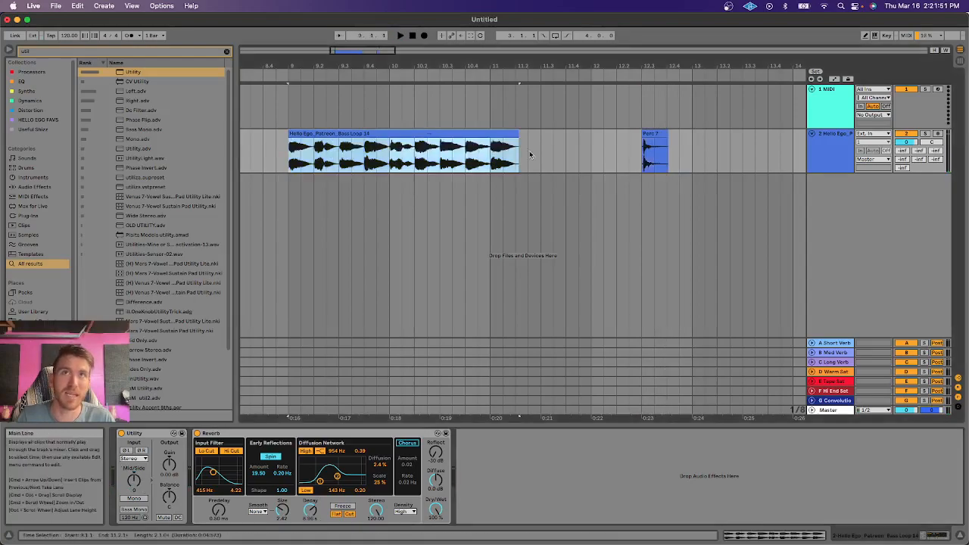
click(655, 134)
key(super+t)
drag(654, 135, 655, 180)
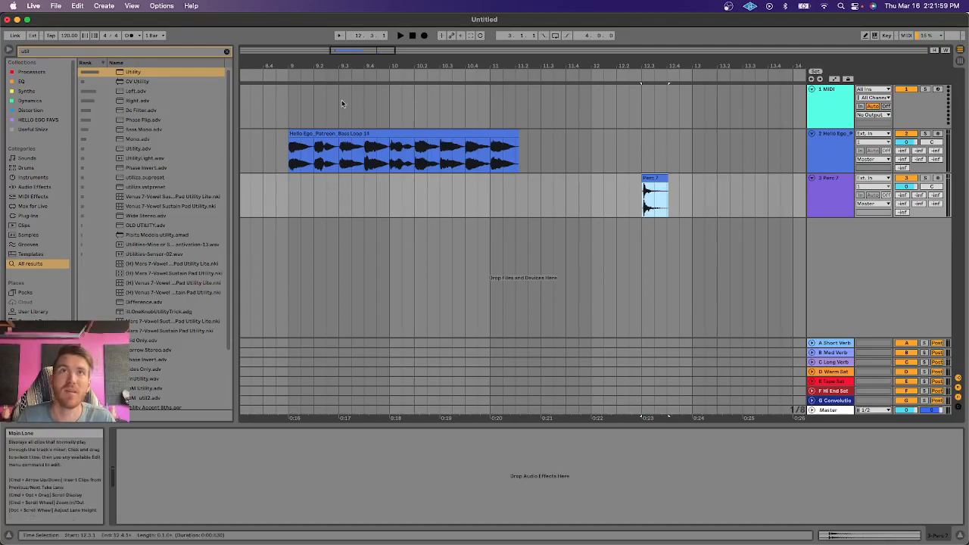
Step: Add a Utility to the Perc 7 track in Mid/Side mode, set to 100S
double_click(133, 74)
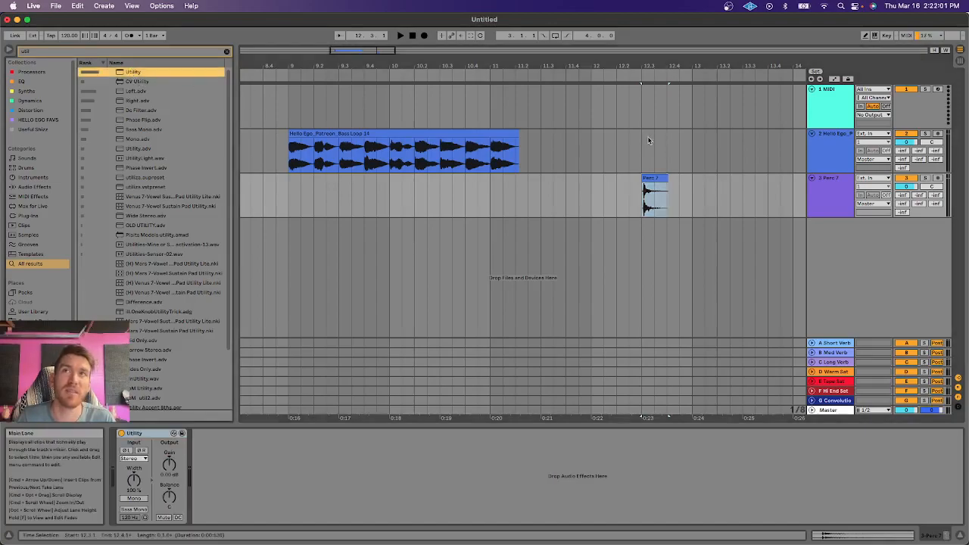
right_click(138, 483)
click(152, 486)
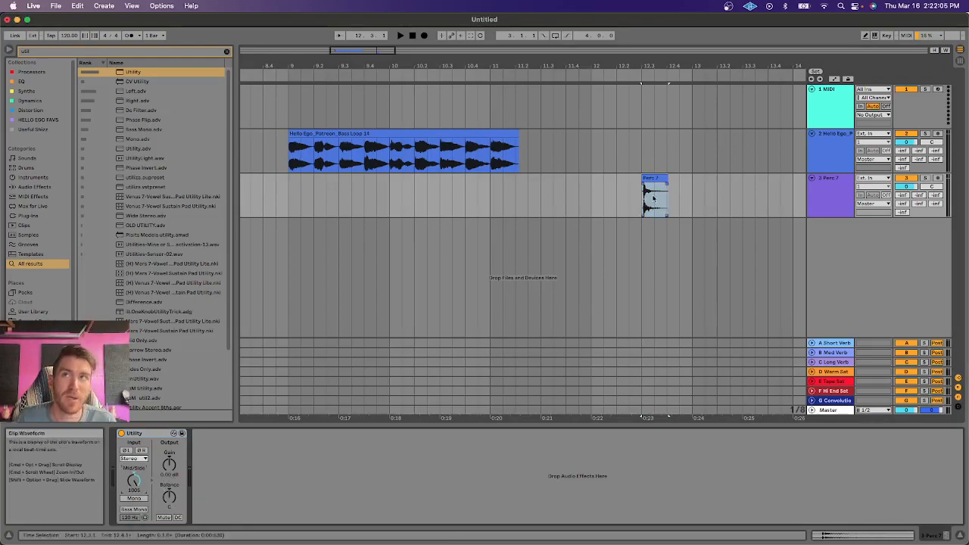
Step: Freeze and flatten the Perc 7 track
click(832, 201)
key(super+alt+shift+f)
key(super+shift+f)
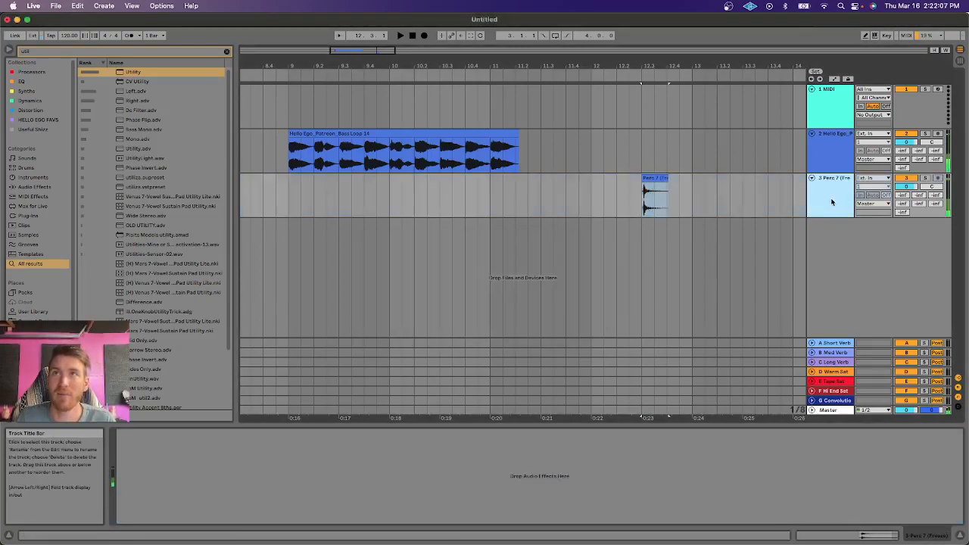
Step: Enlarge the flattened Perc 7 clip and compare its left and right channel waveforms at single-cycle level
click(655, 198)
drag(646, 65, 646, 225)
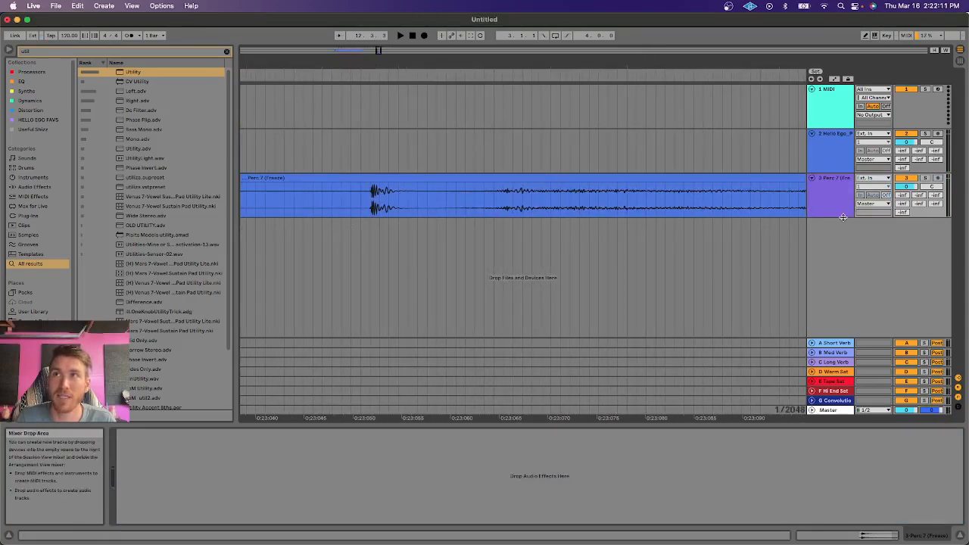
drag(842, 218, 842, 337)
drag(389, 65, 389, 192)
scroll(389, 193, down, 4)
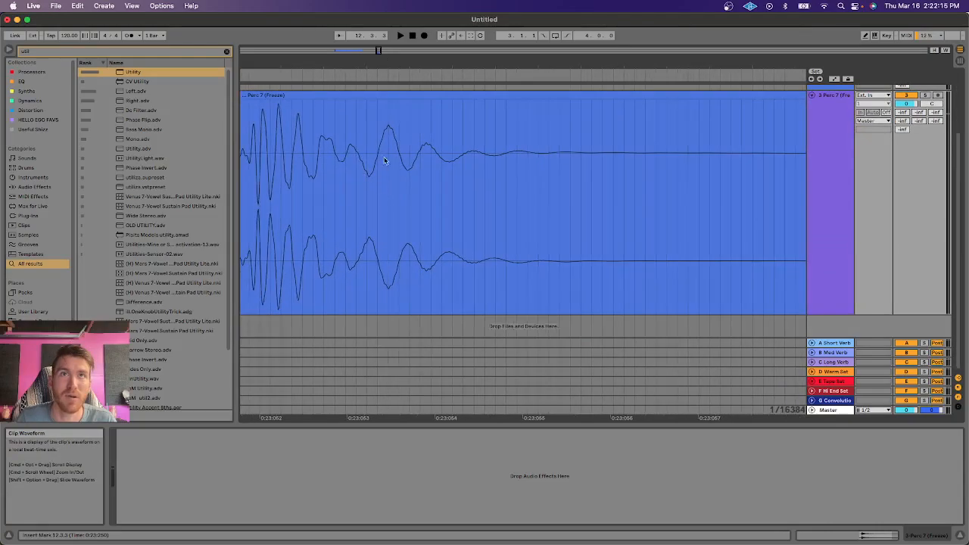
Step: Reduce the Perc 7 track height and play the flattened clip several times
drag(419, 65, 420, 6)
drag(833, 313, 834, 152)
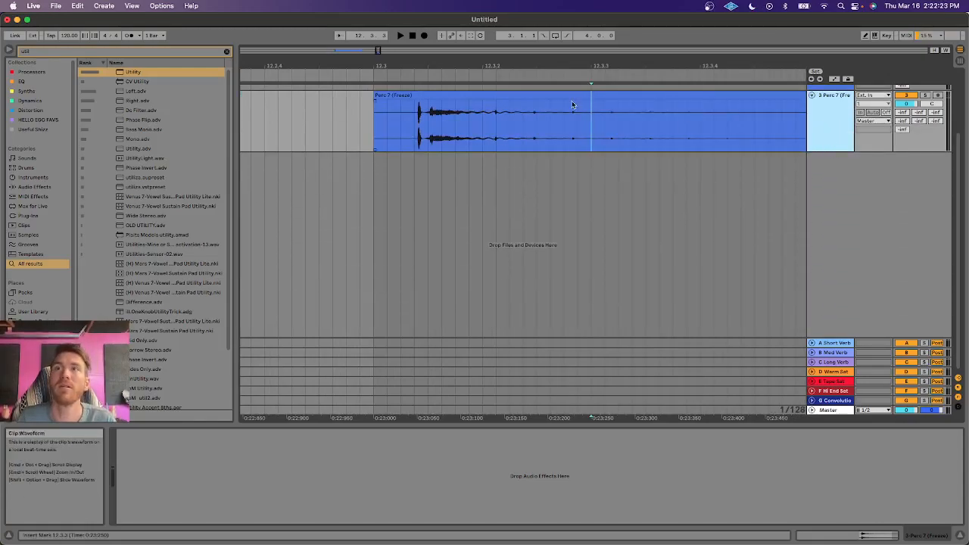
click(522, 95)
key(space)
key(space)
key(space)
key(space)
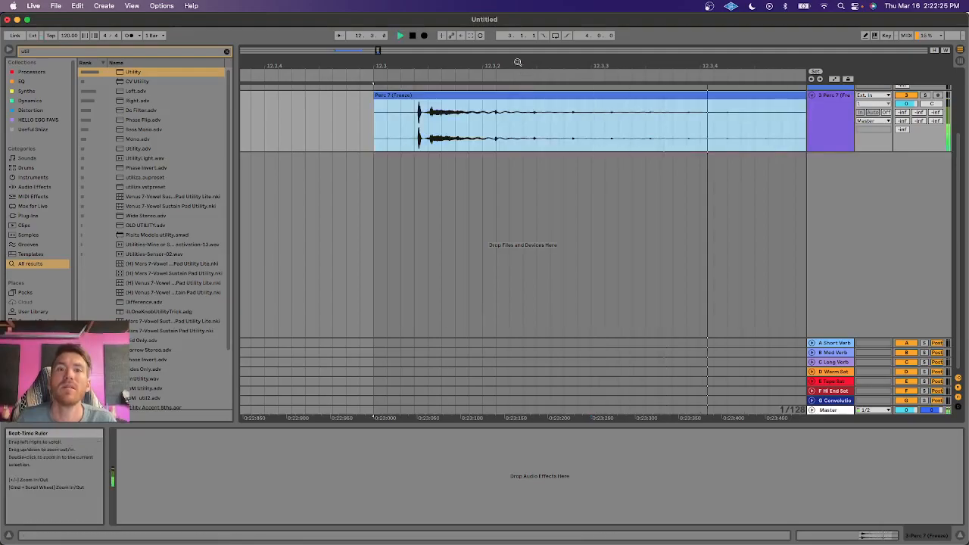
Step: Move the flattened Perc 7 clip to bar 9, aligned with the start of the bass loop
drag(518, 63, 379, 179)
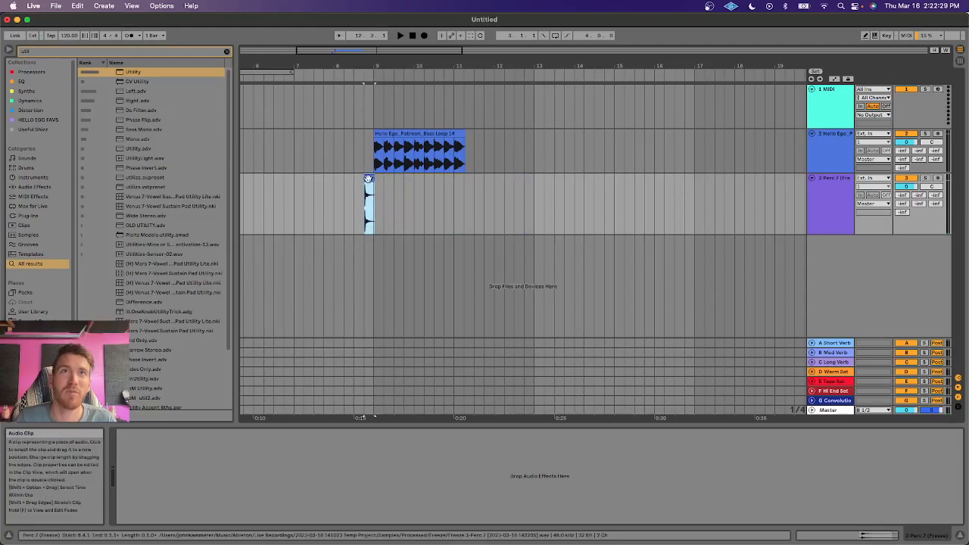
drag(374, 68, 371, 114)
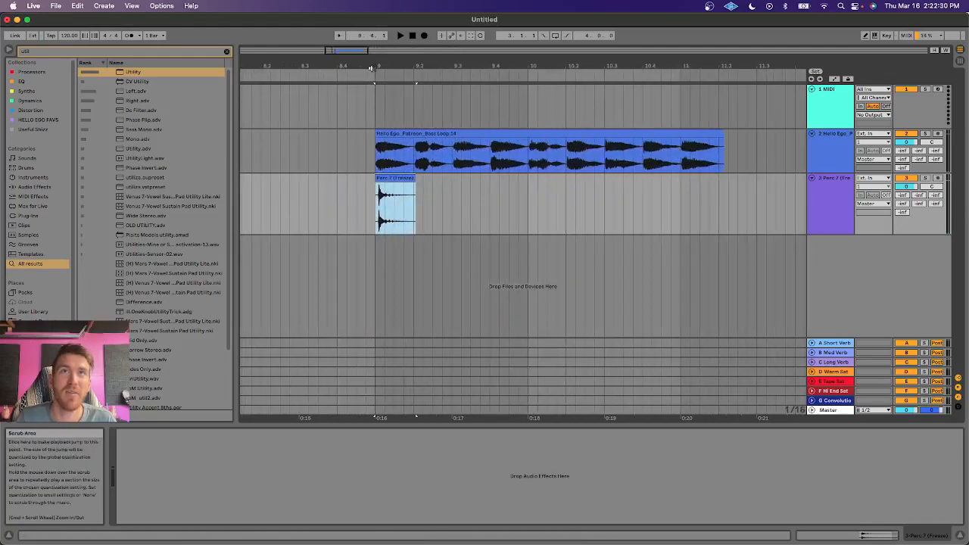
Step: Delete the Reverb from the bass loop track and flatten the track with its Utility Mid/Side at 100M
click(837, 146)
click(203, 434)
key(Delete)
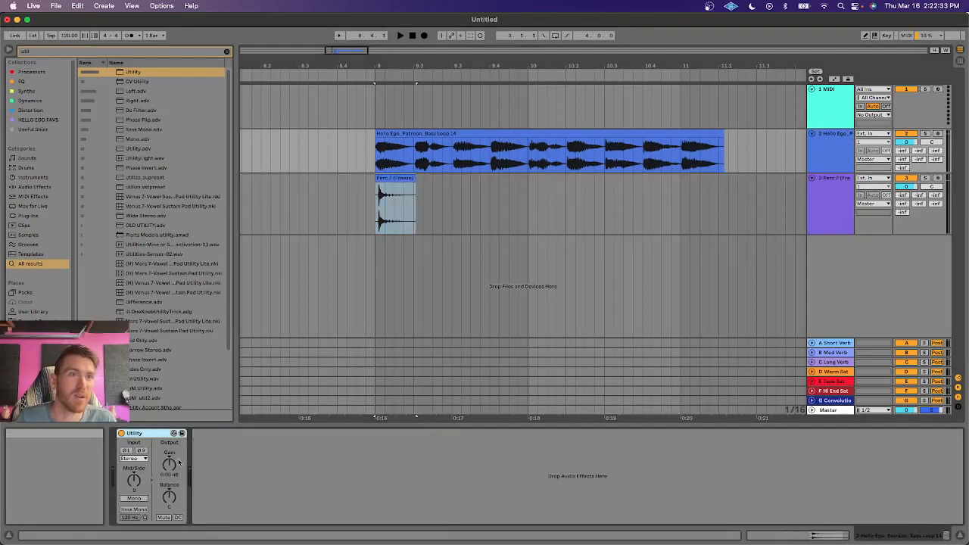
click(839, 137)
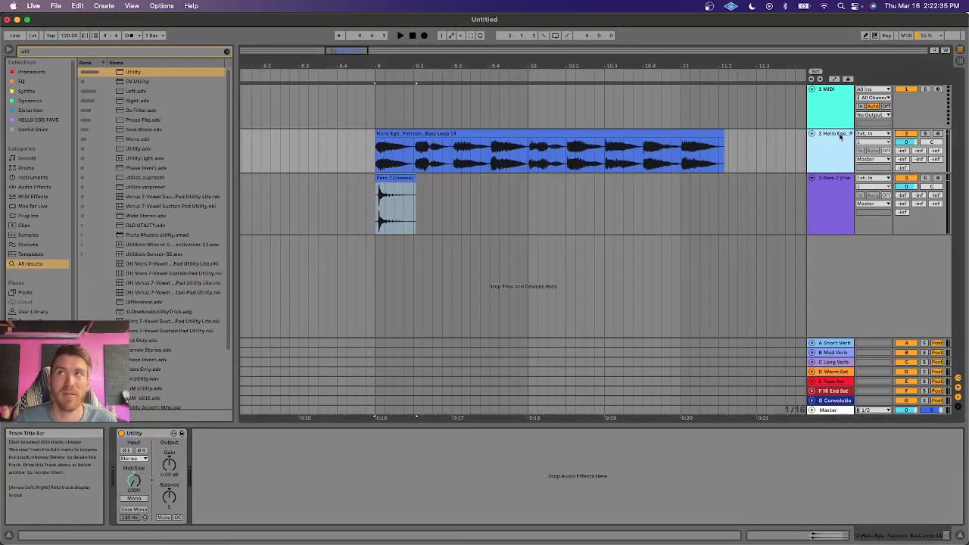
Step: Duplicate the flattened Perc 7 clip eight times so the hits run alongside the bass loop, and select them all
click(409, 178)
drag(409, 178, 408, 179)
key(super+d)
key(super+d)
key(super+d)
key(super+d)
key(super+d)
key(super+d)
key(super+d)
key(super+d)
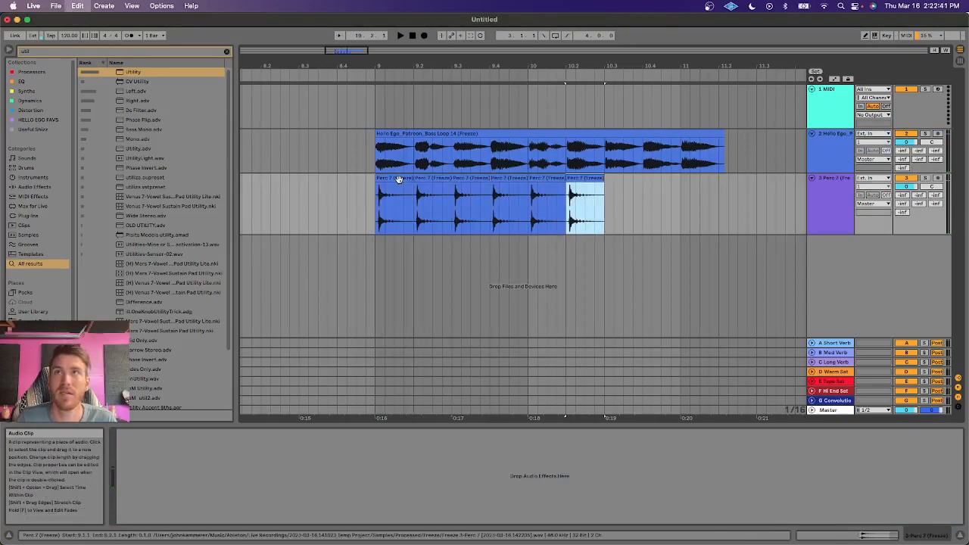
shift+click(399, 179)
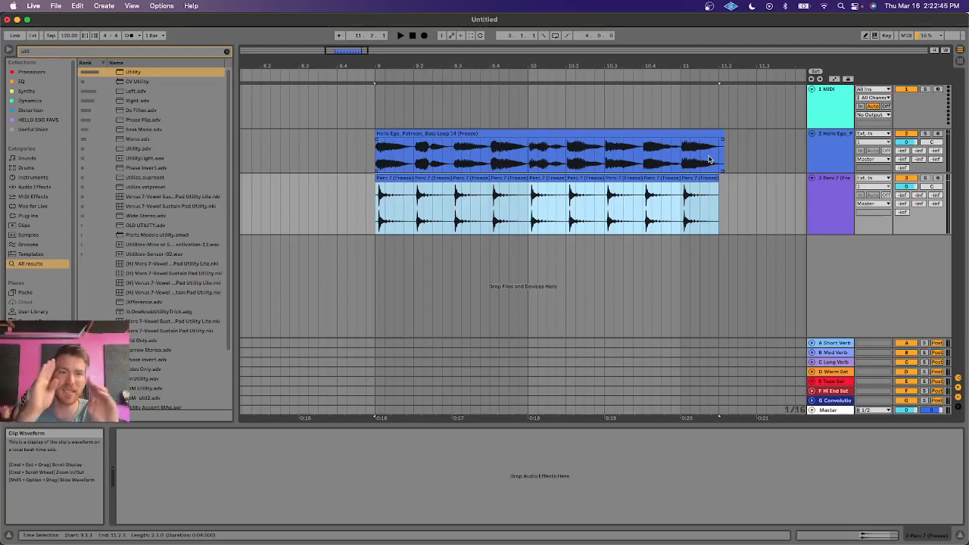
Step: Play the bass loop and Perc 7 tracks together, solo the Perc 7 track to hear it alone, and unsolo it
key(space)
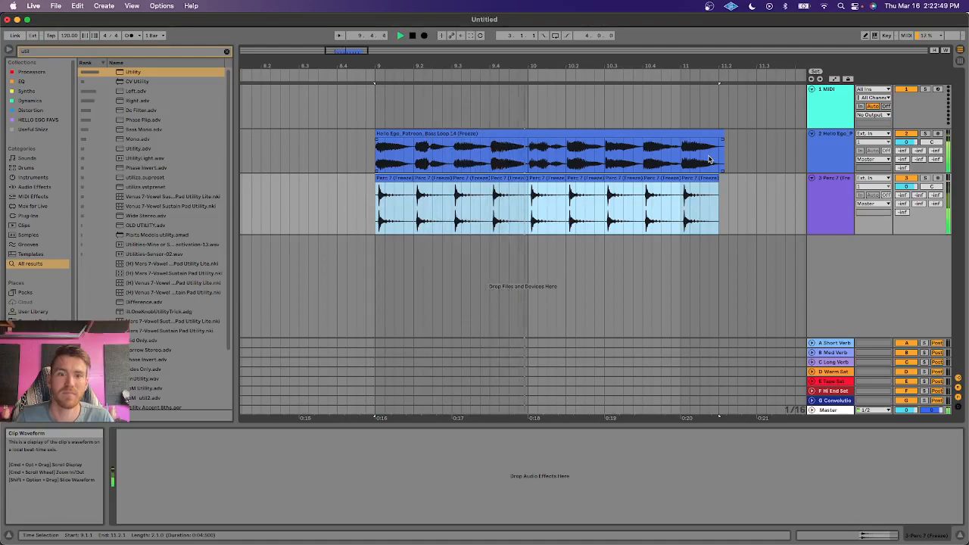
click(828, 199)
click(826, 162)
click(826, 189)
key(space)
key(space)
click(926, 178)
key(space)
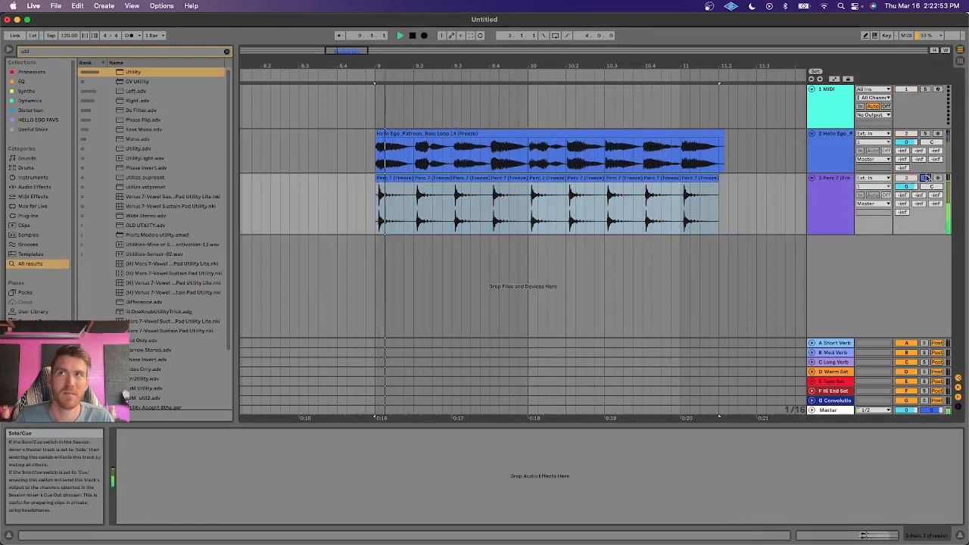
click(927, 178)
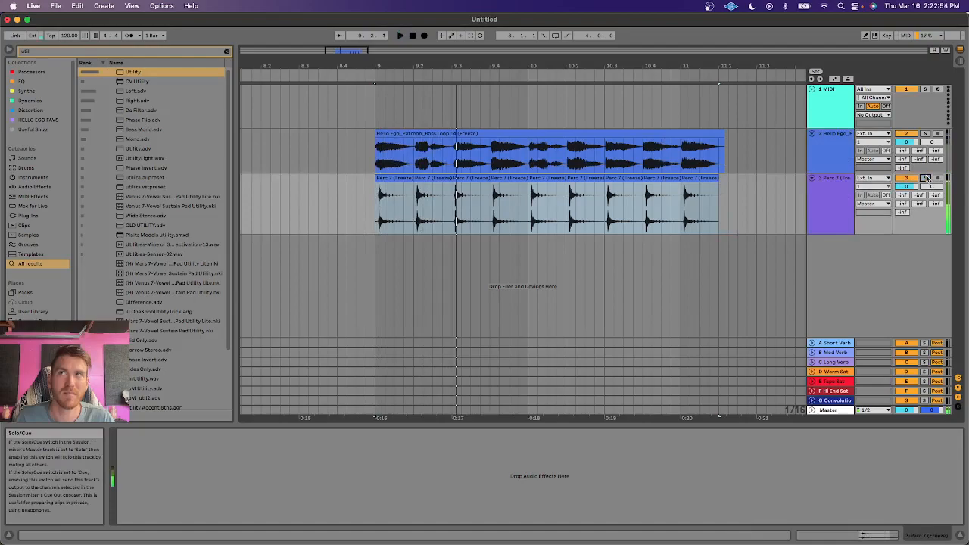
Step: Group the bass loop and Perc 7 tracks
click(829, 202)
shift+click(828, 162)
key(super+g)
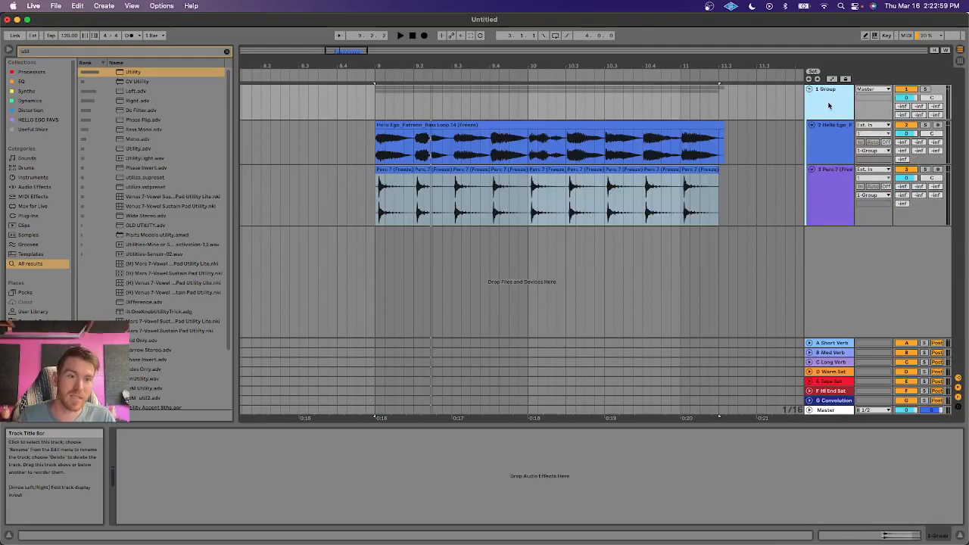
Step: Search the browser for reverb and add the stock Reverb to the group track
key(super+f)
text(re)
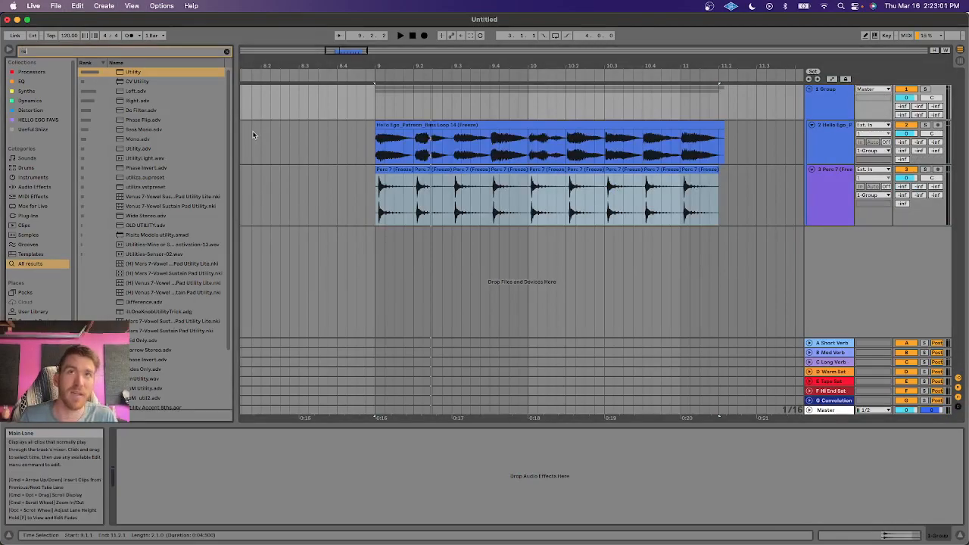
text(verb)
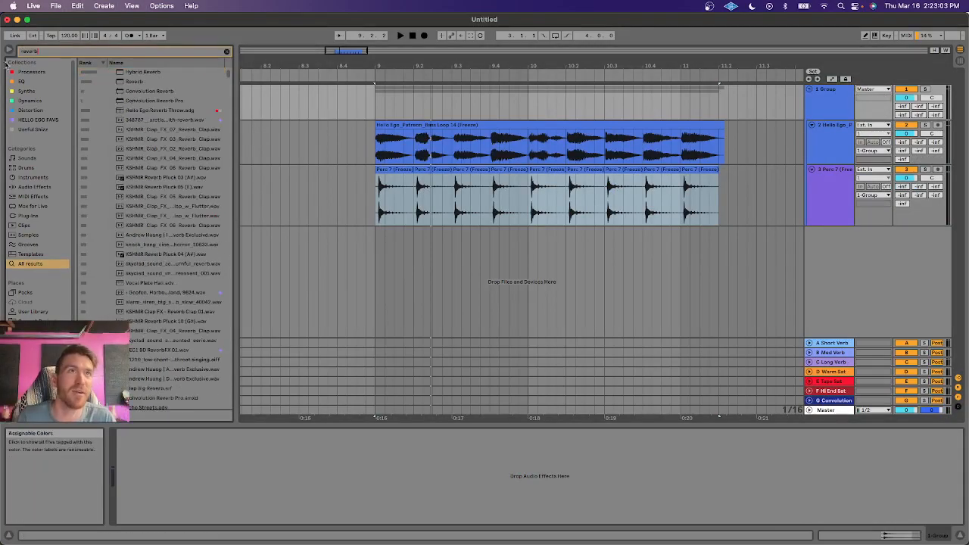
double_click(134, 81)
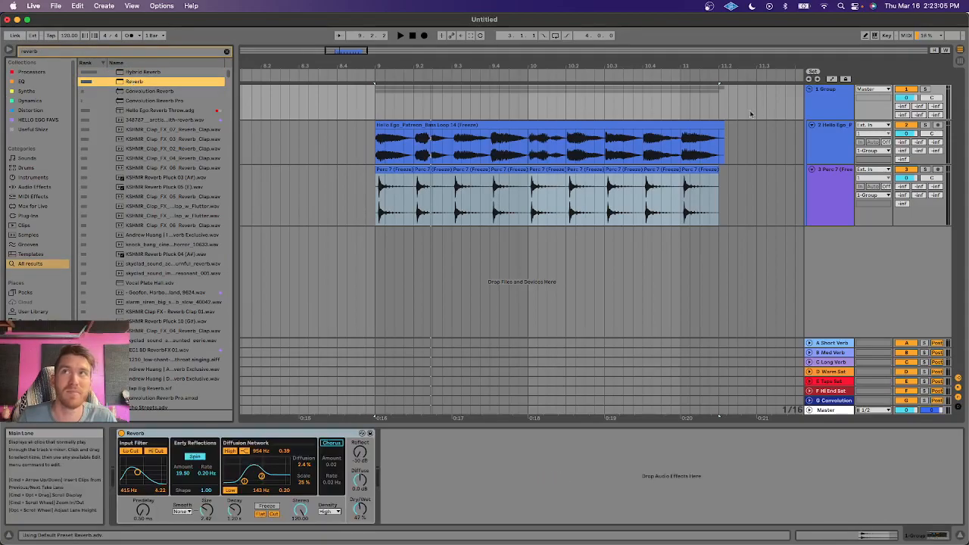
Step: Set the group Reverb's Dry/Wet to 100 %, Decay to about 3.2 s and Size to about 62 during playback
key(space)
drag(360, 508, 364, 517)
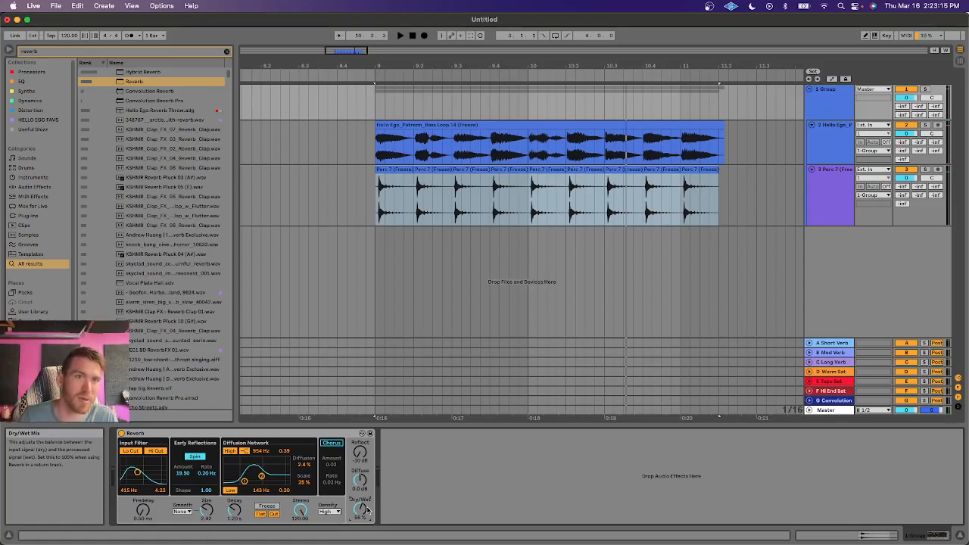
drag(368, 510, 363, 513)
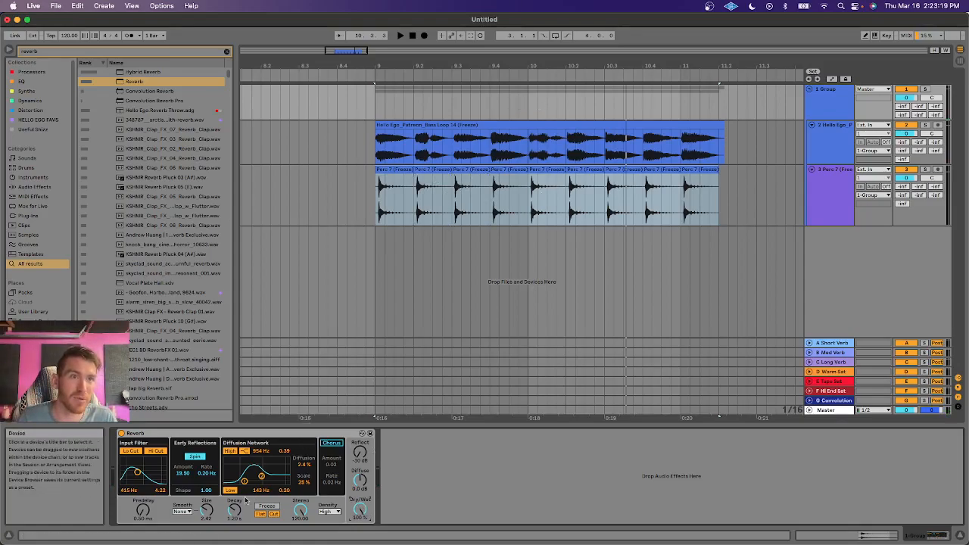
key(space)
drag(235, 510, 207, 473)
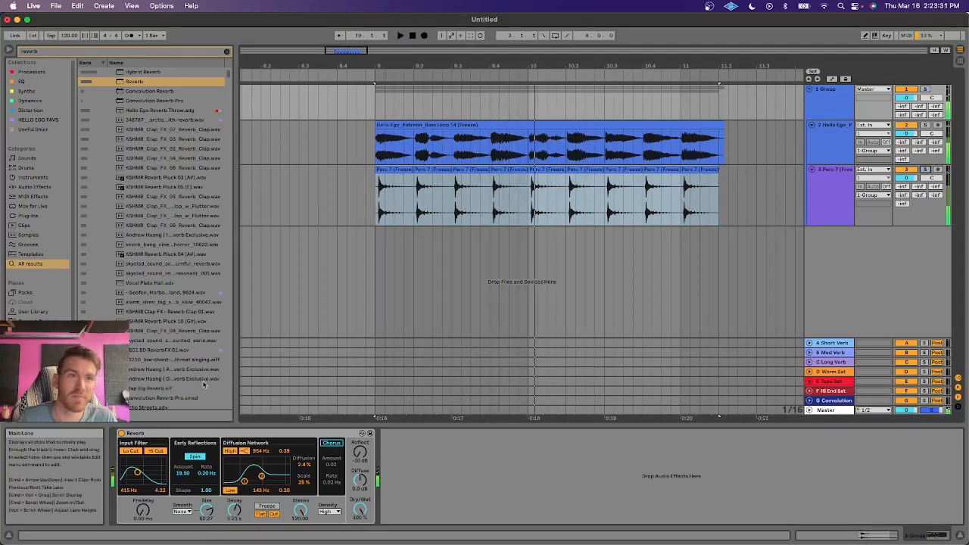
Step: Bypass the Reverb on the group track and select the device
click(122, 434)
click(485, 464)
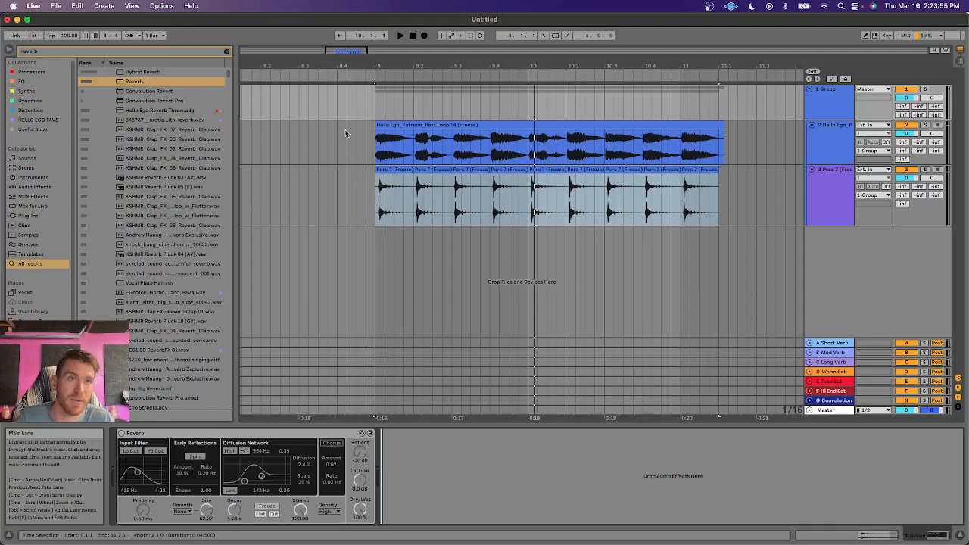
click(213, 436)
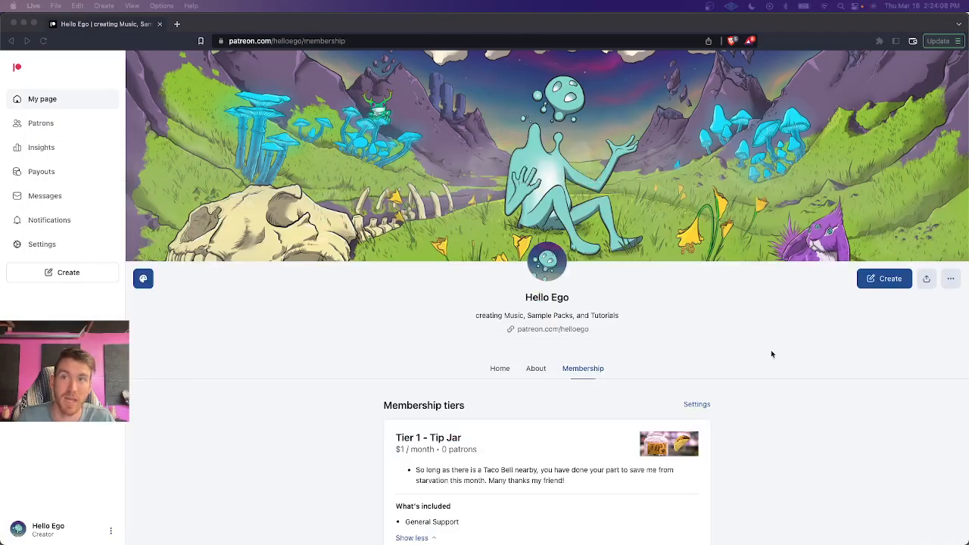
Step: Review the membership tiers on the Hello Ego Patreon page in the web browser, from Tier 1 through Tier 6
scroll(771, 354, down, 5)
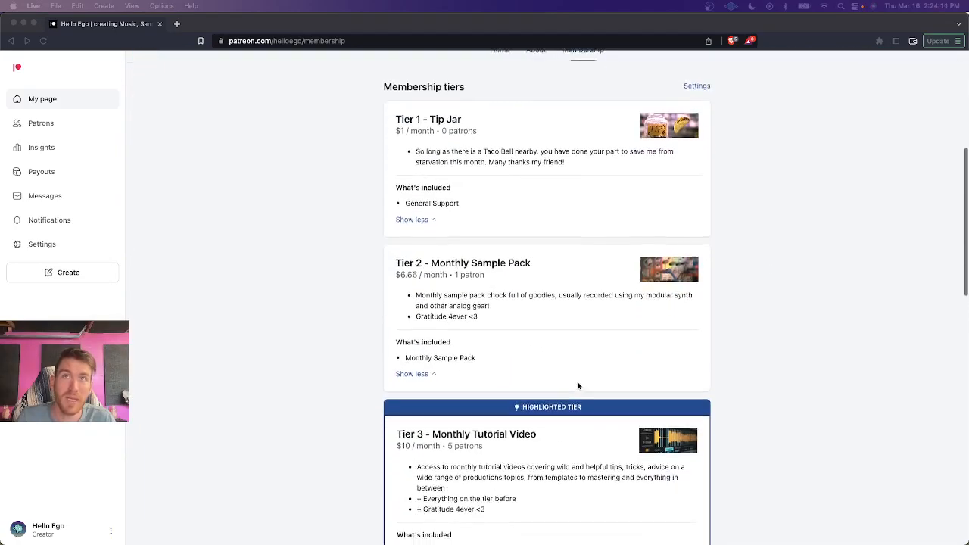
scroll(577, 386, up, 5)
scroll(703, 320, down, 2)
scroll(540, 328, down, 4)
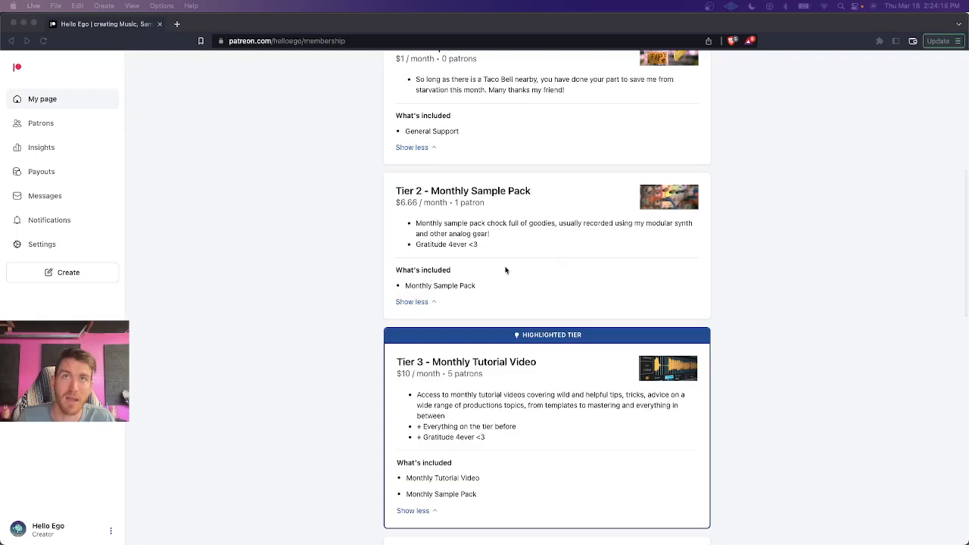
scroll(496, 262, down, 2)
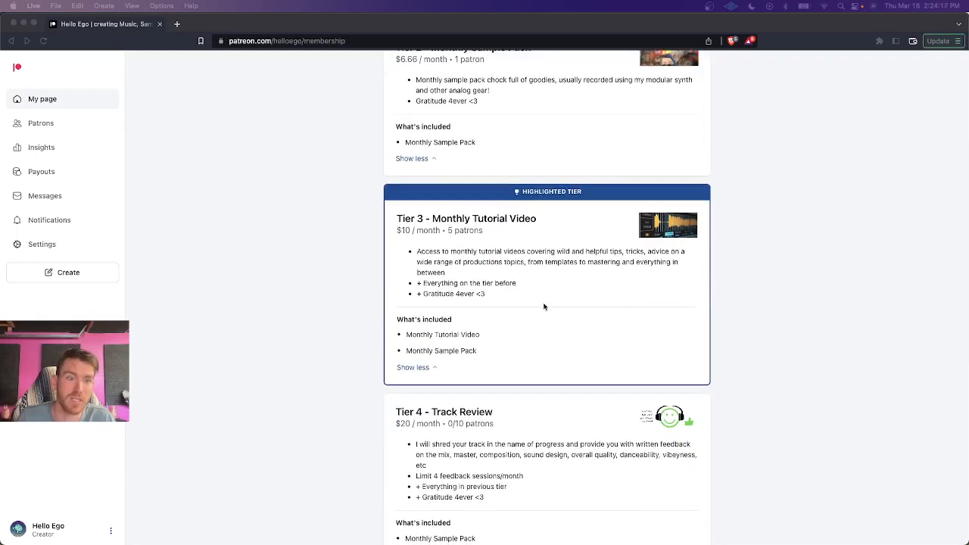
scroll(511, 306, down, 1)
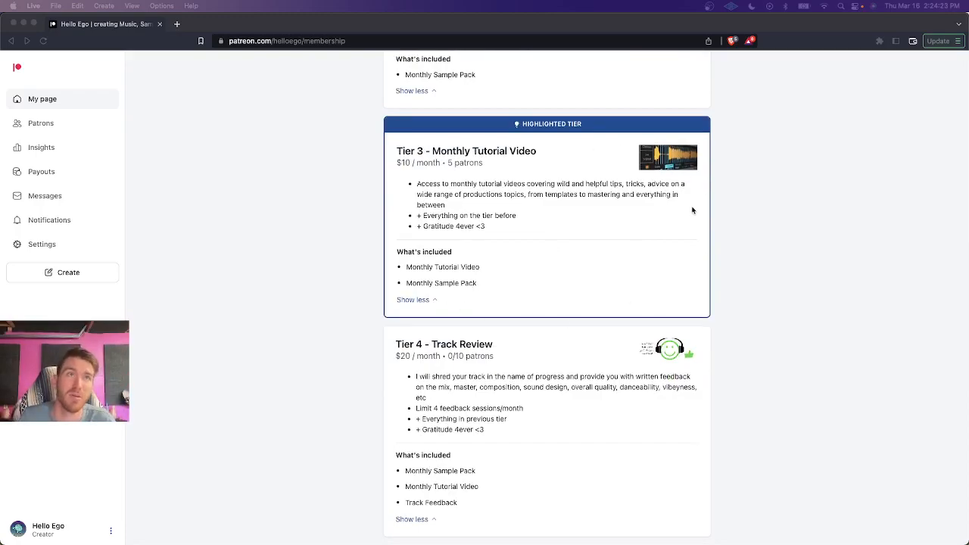
scroll(563, 220, down, 2)
scroll(470, 303, down, 5)
scroll(471, 210, up, 1)
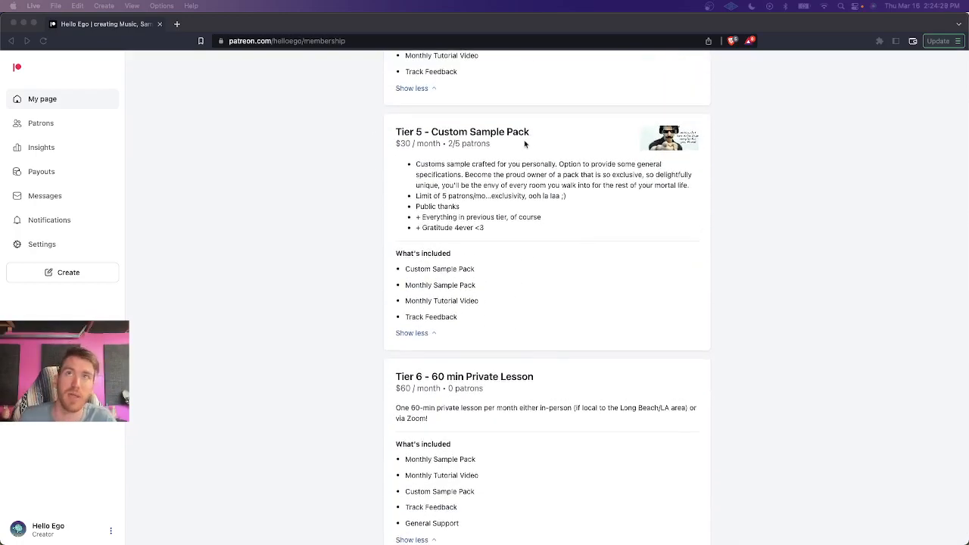
scroll(524, 143, down, 2)
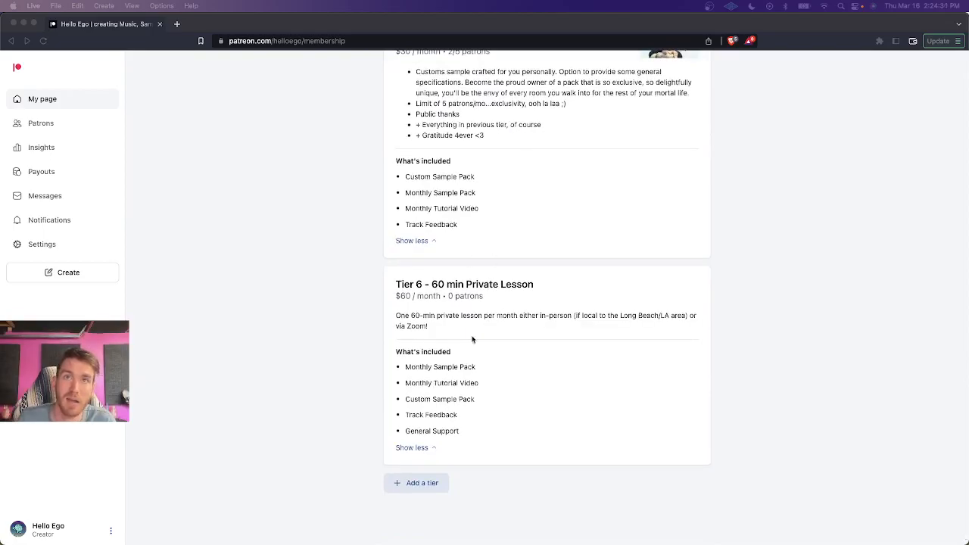
scroll(608, 336, up, 20)
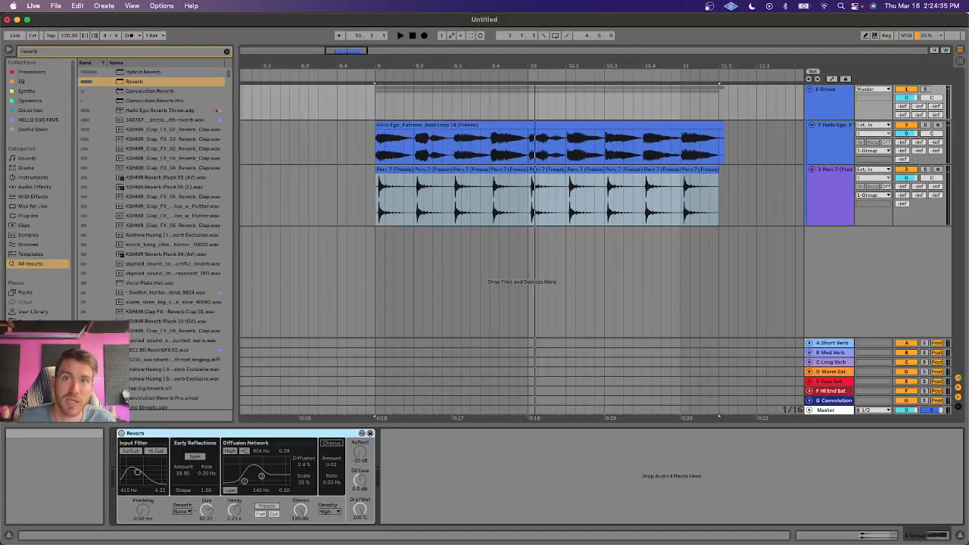
Step: Switch back to Ableton Live and replace the Reverb on the group track with Hybrid Reverb
click(153, 433)
key(Delete)
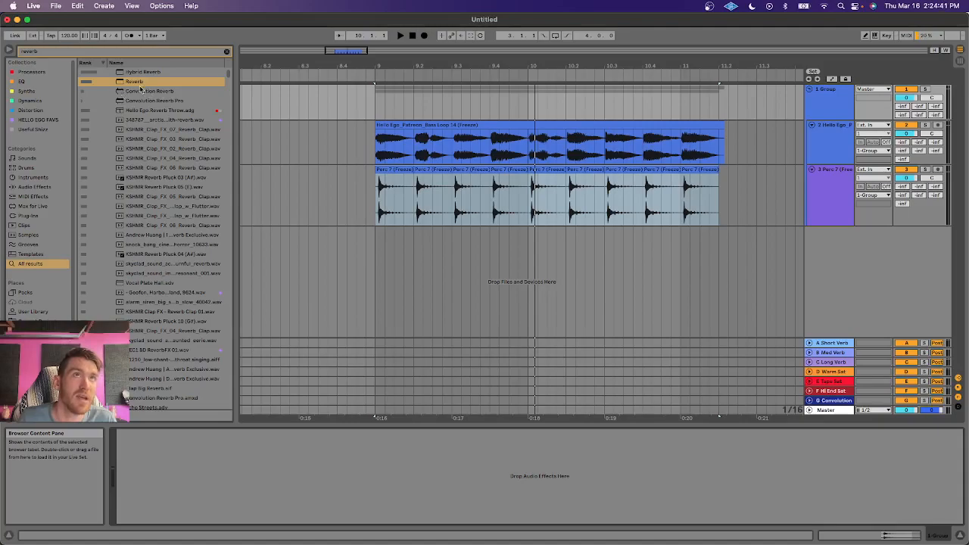
double_click(138, 72)
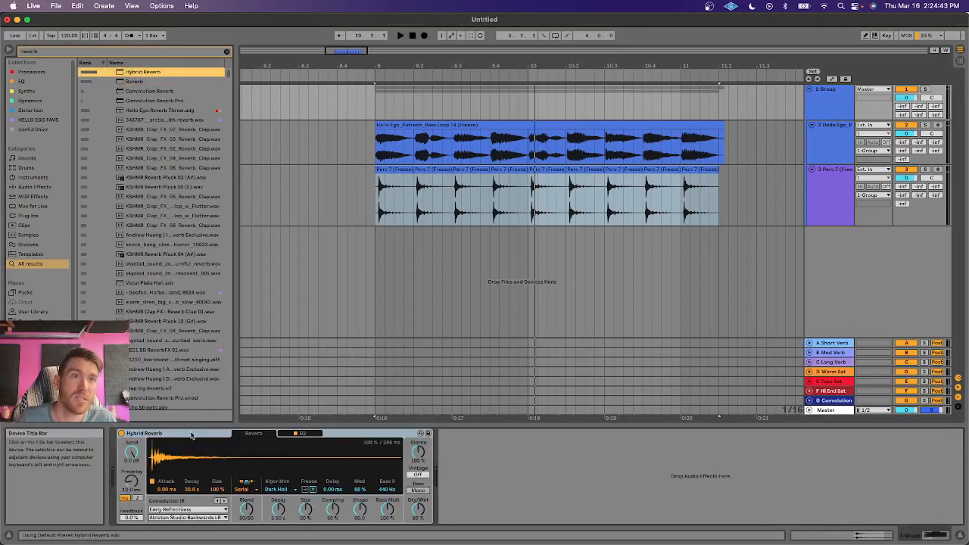
Step: Solo the Perc 7 track and select its first clip at bar 9
click(808, 190)
click(399, 177)
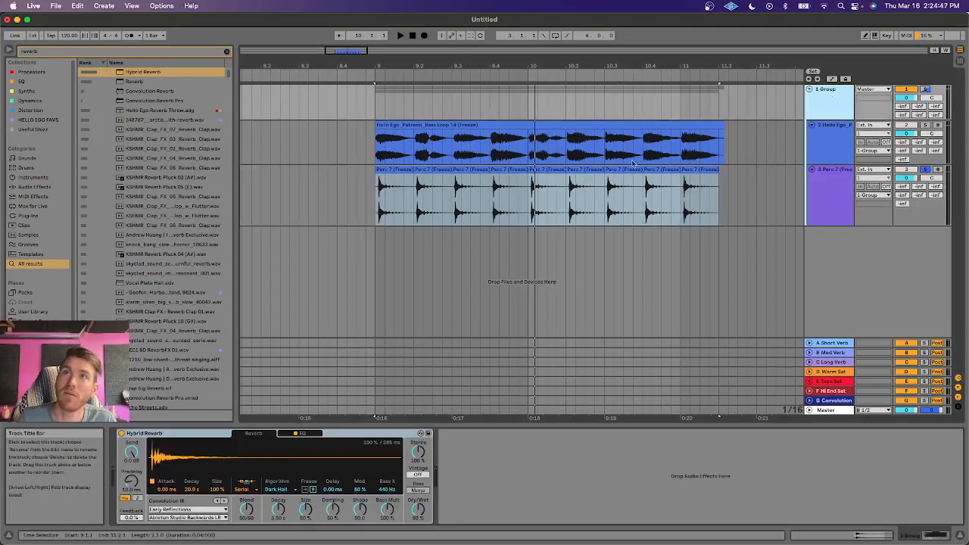
click(394, 170)
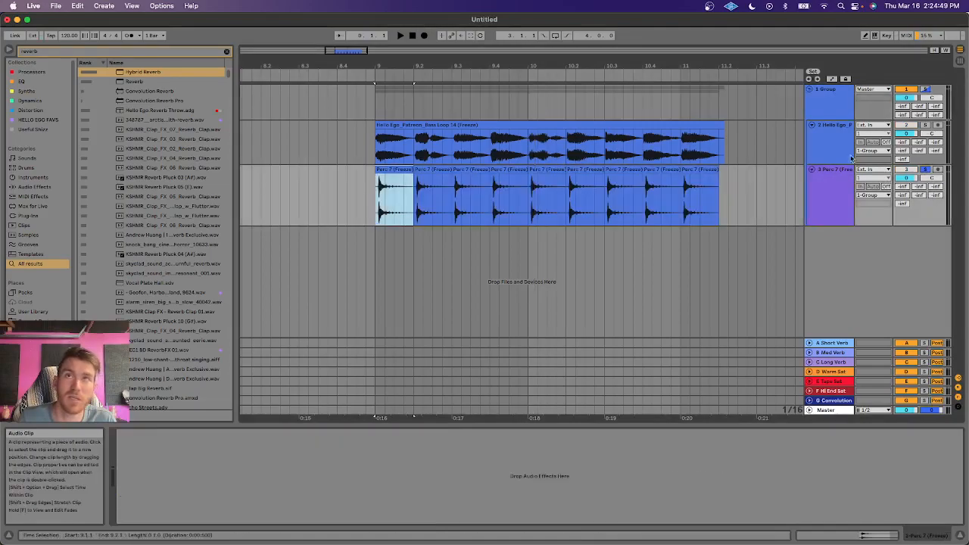
Step: Set the group Hybrid Reverb's Dry/Wet to 100 % and play the soloed Perc 7 hit from the first clip
click(835, 190)
key(space)
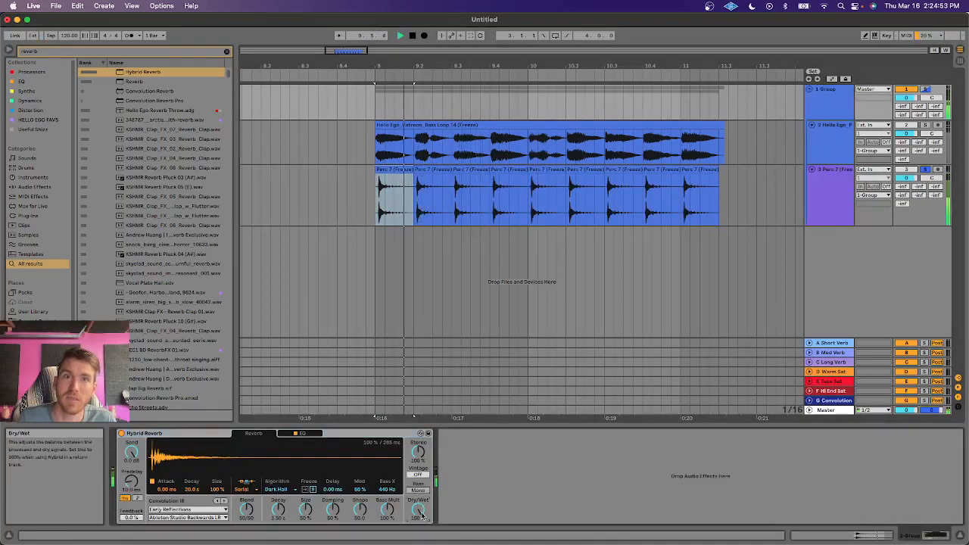
key(space)
key(space)
key(space)
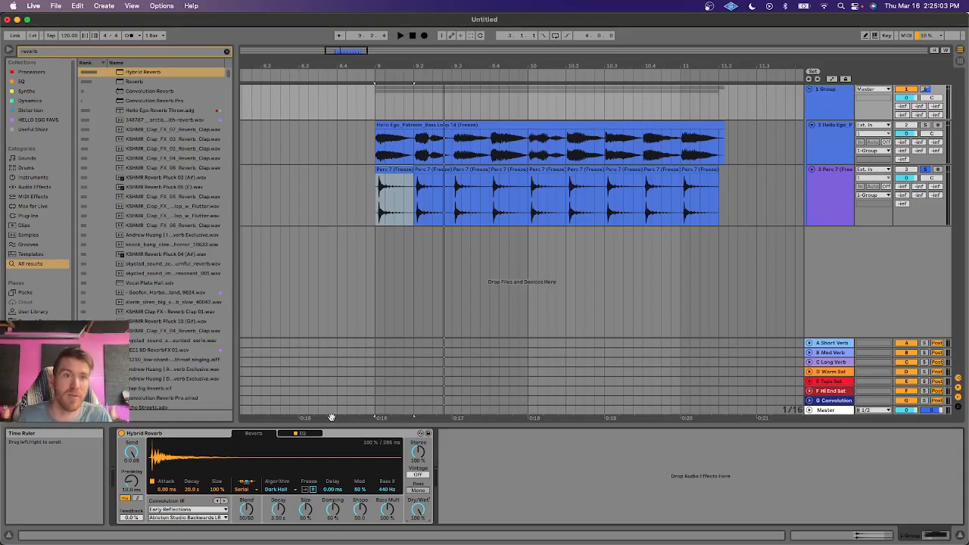
Step: Audition Hybrid Reverb's Blend at 100/0 and 0/100 during playback, and reset it to 50/50
drag(246, 511, 246, 488)
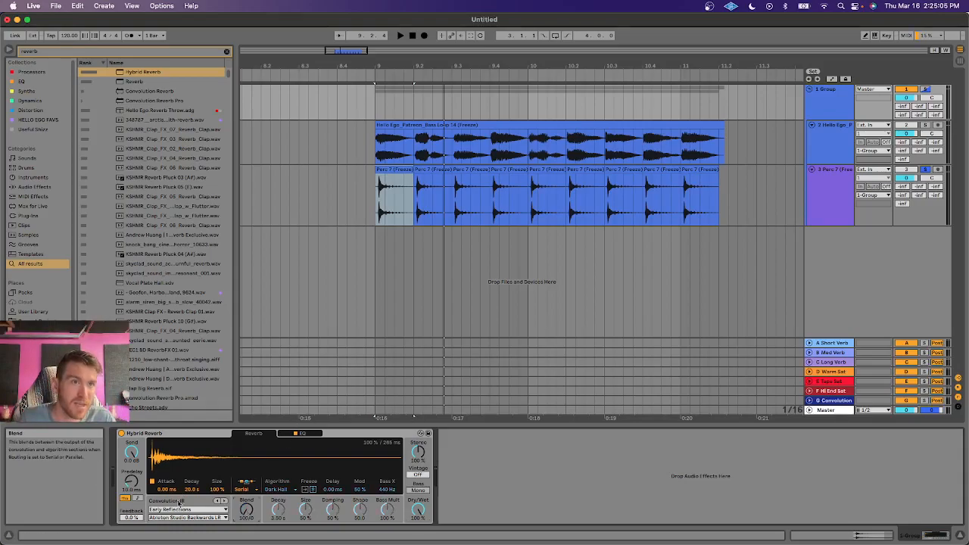
key(space)
drag(251, 514, 251, 454)
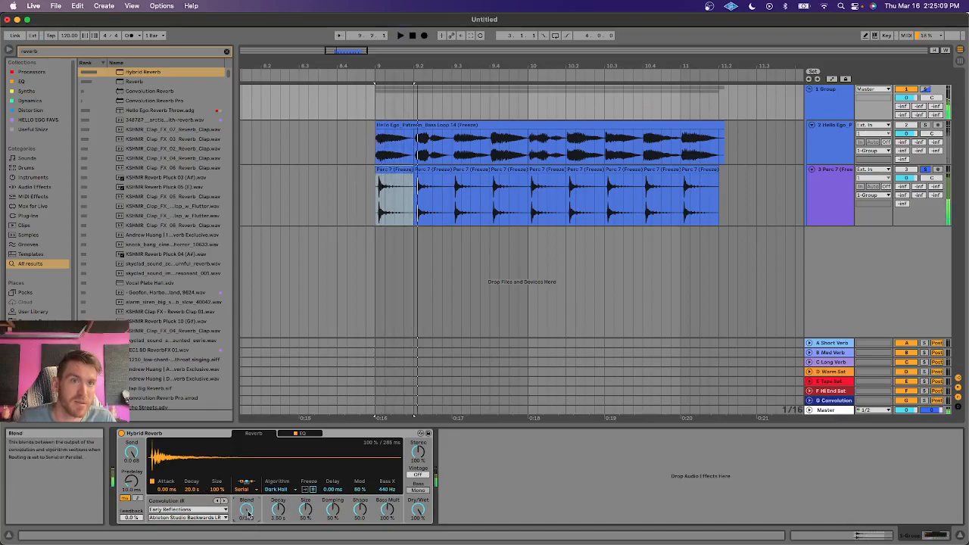
double_click(248, 514)
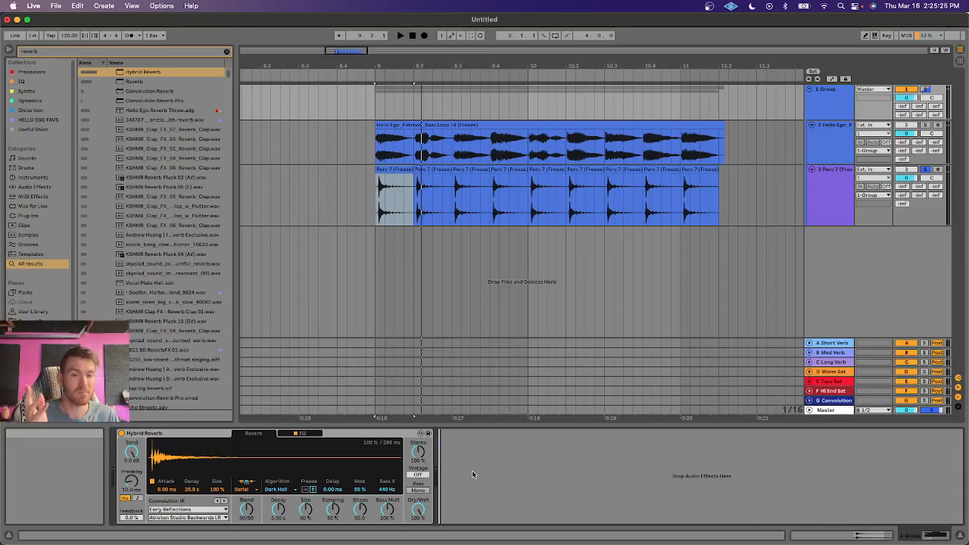
Step: Replace the Hybrid Reverb on the group track with the stock Reverb
click(173, 434)
key(Delete)
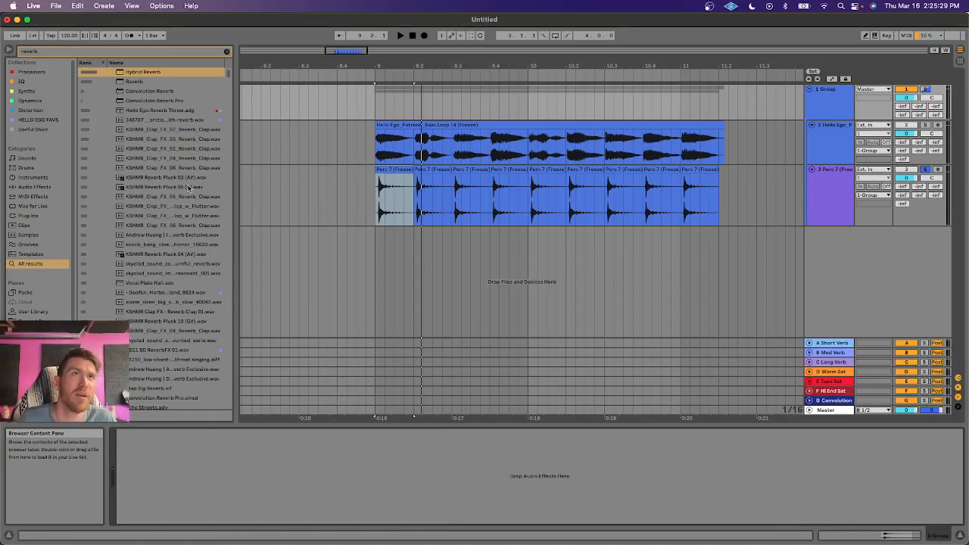
double_click(127, 81)
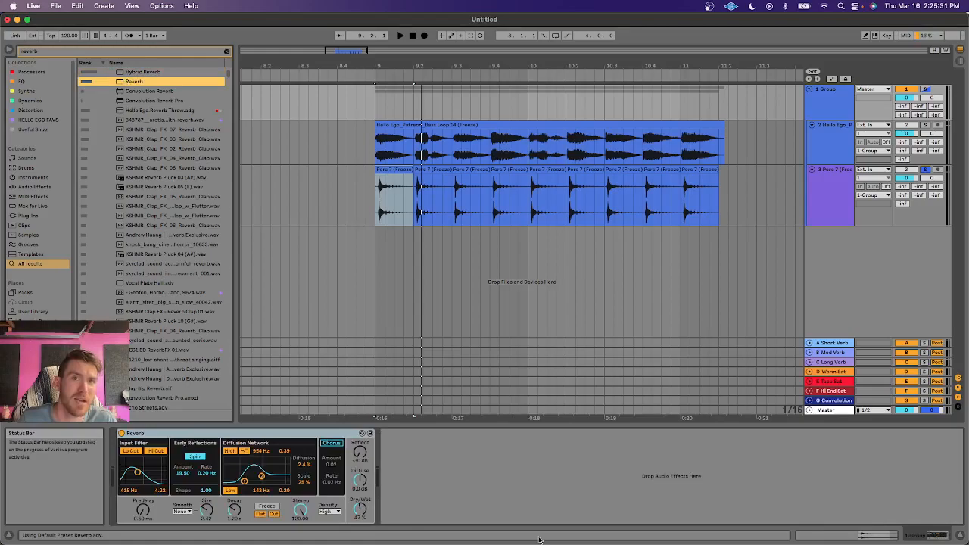
Step: Examine the left and right channel waveforms of the first Perc 7 hit up close against the bass loop
click(385, 166)
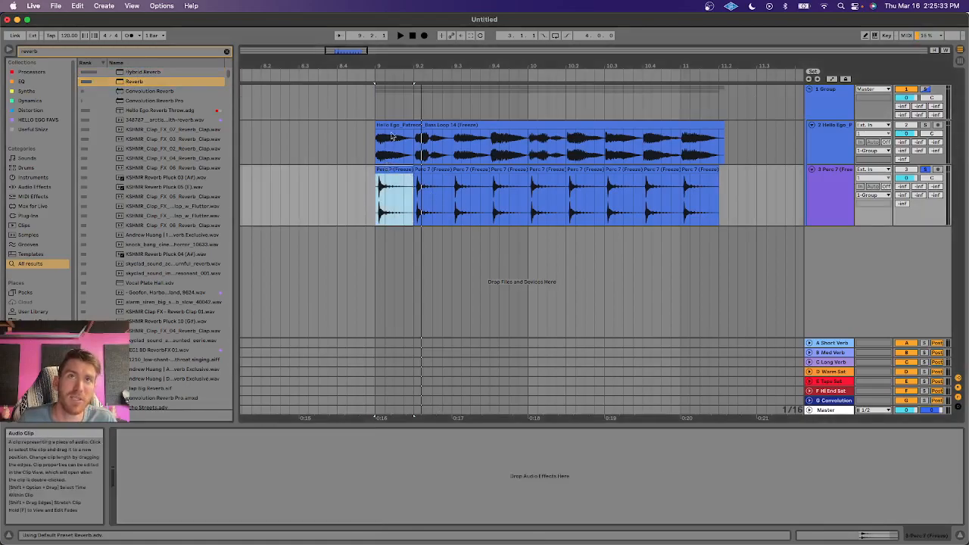
click(391, 138)
click(394, 169)
drag(383, 65, 362, 151)
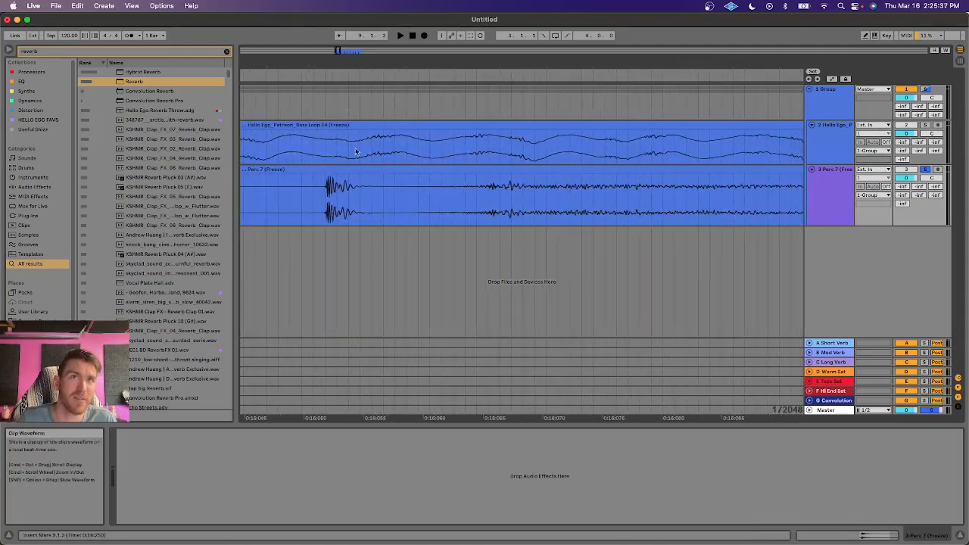
drag(329, 56, 326, 33)
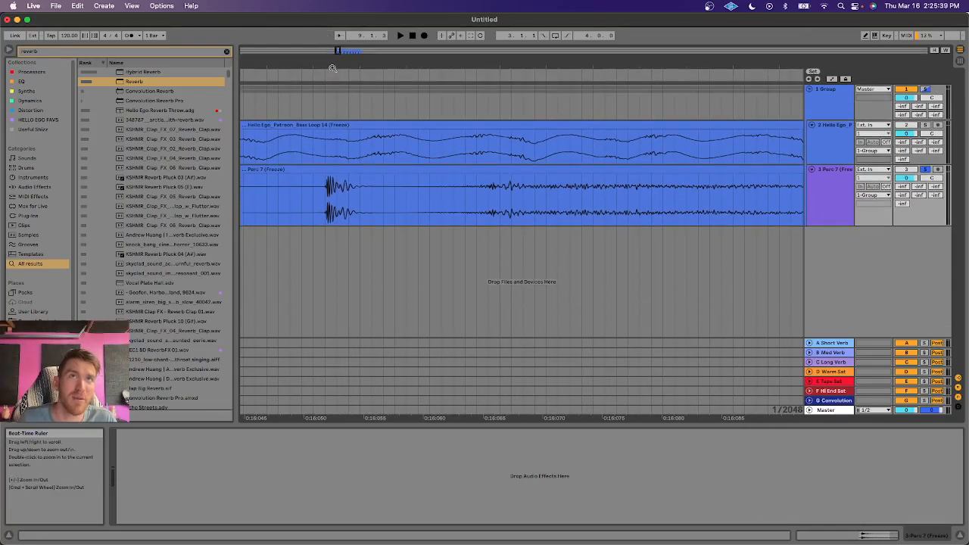
drag(332, 68, 328, 208)
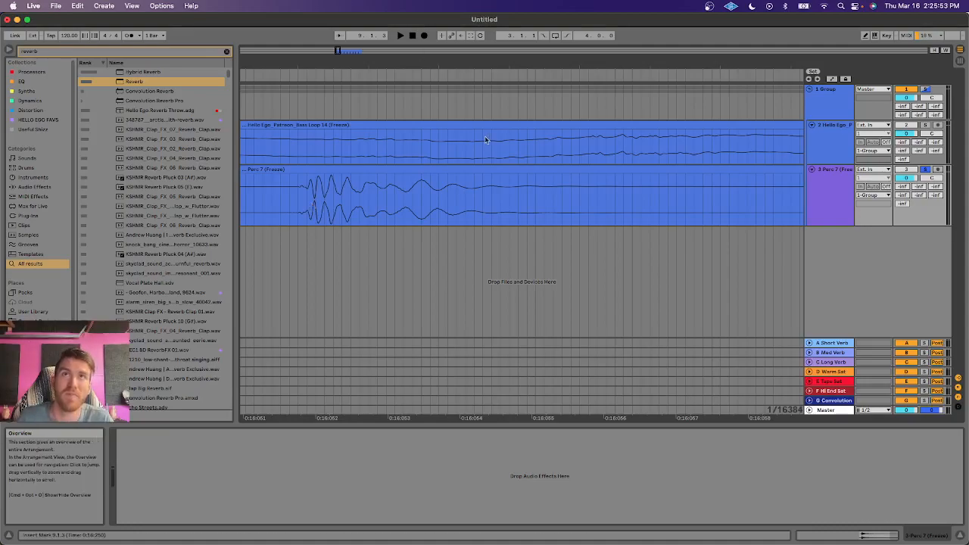
drag(427, 66, 433, 40)
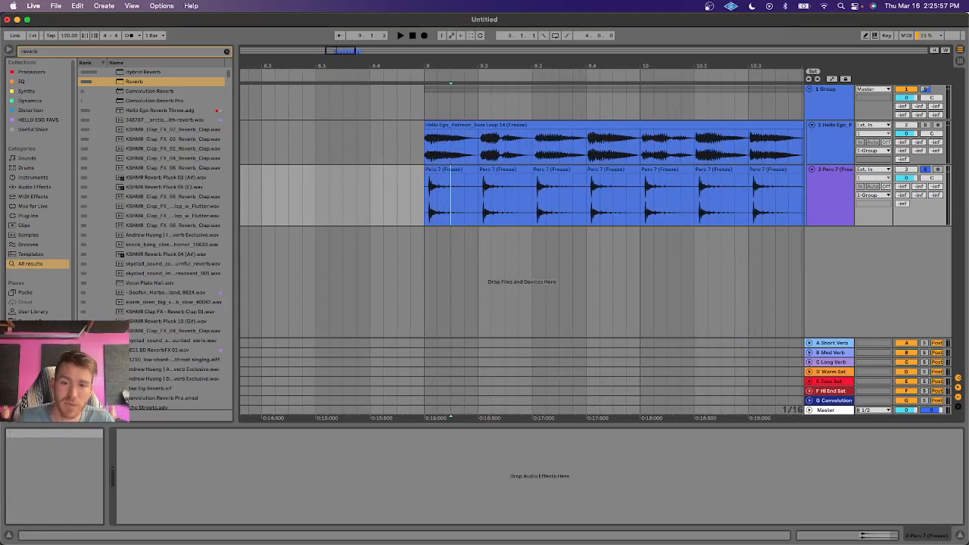